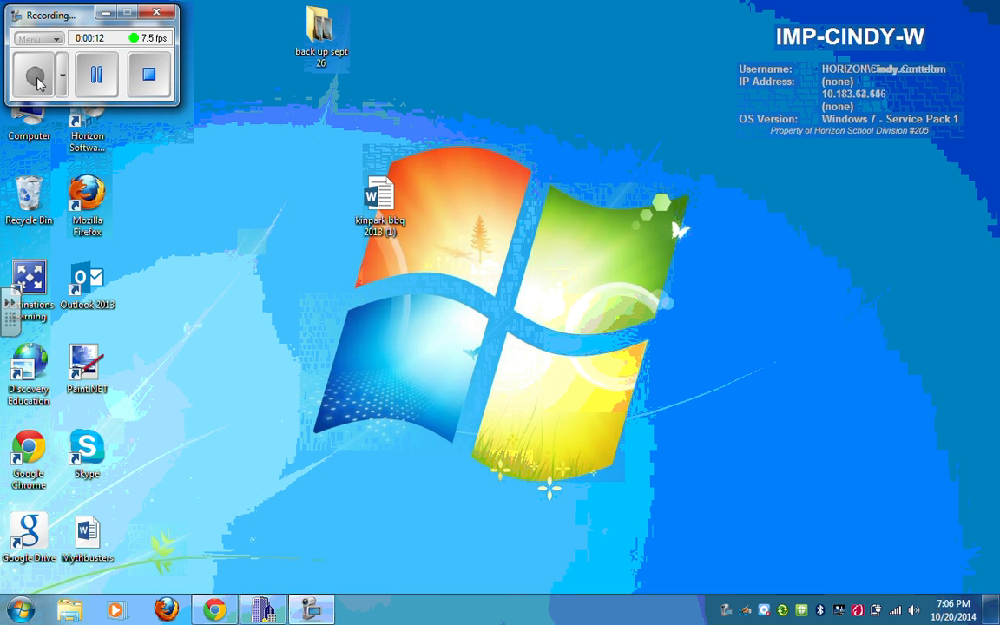
{"action": "left_click", "coordinate": [211, 612]}
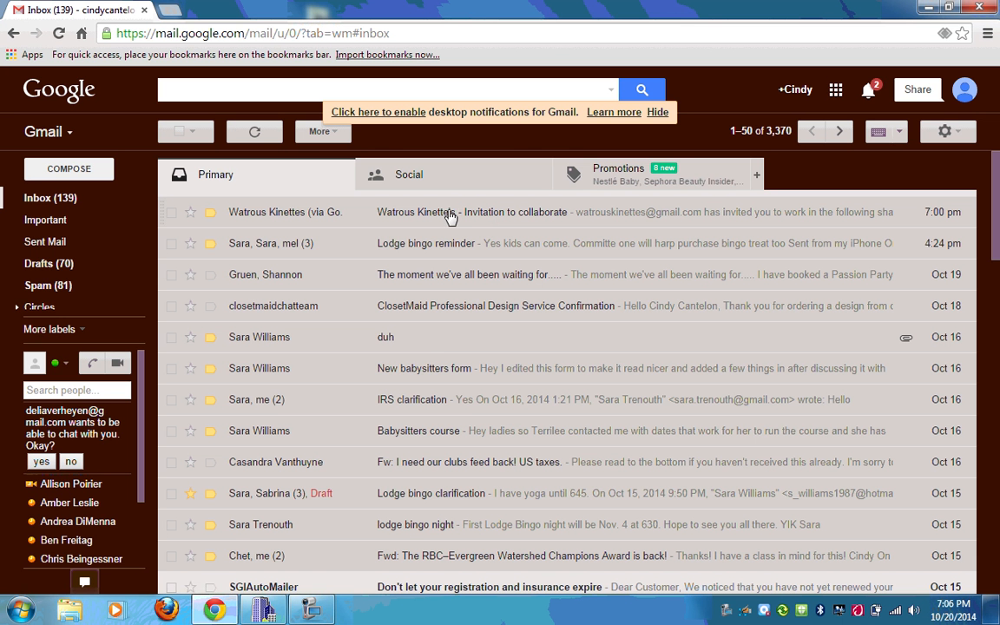
{"action": "left_click", "coordinate": [450, 216]}
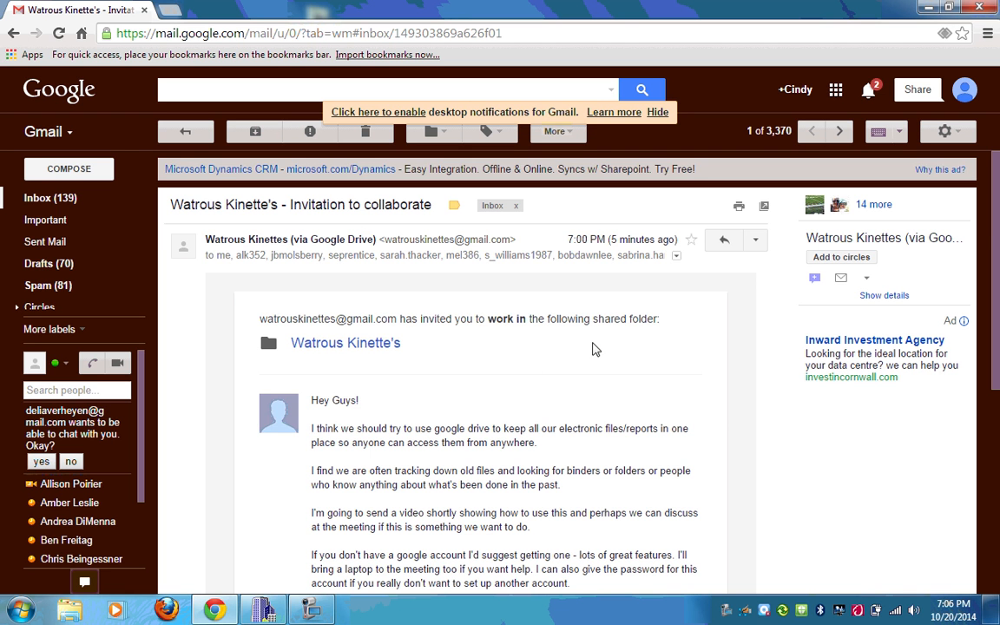
{"action": "scroll", "coordinate": [598, 351], "scroll_direction": "down", "scroll_amount": 2}
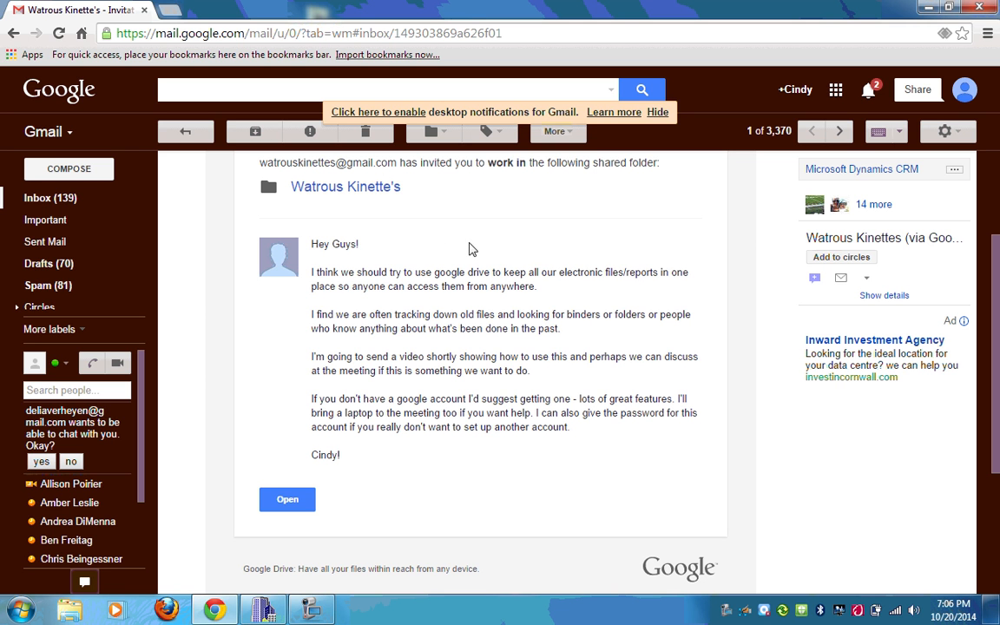
{"action": "left_click", "coordinate": [299, 501]}
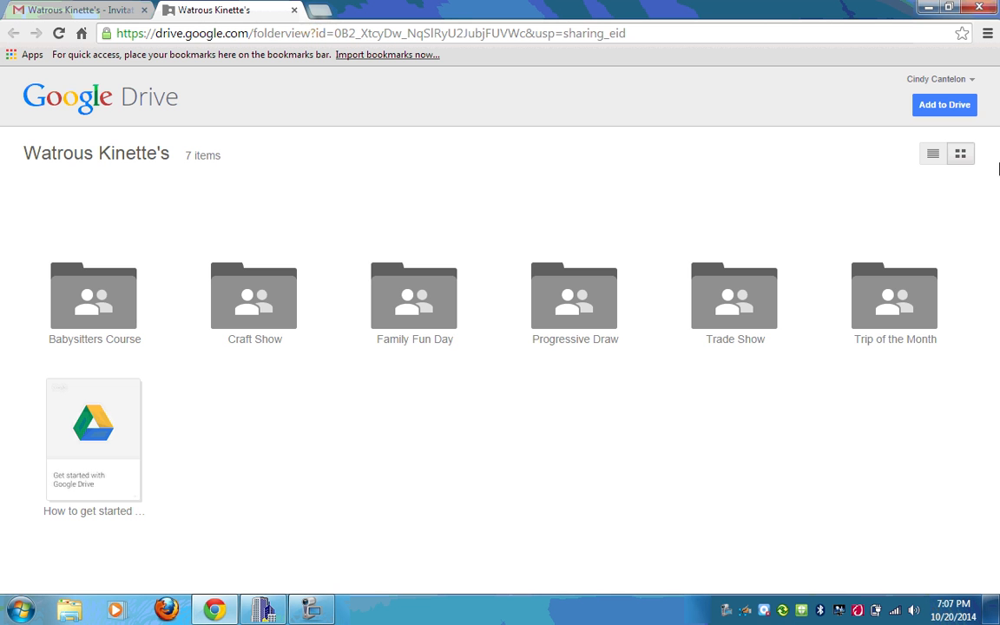
{"action": "left_click", "coordinate": [934, 156]}
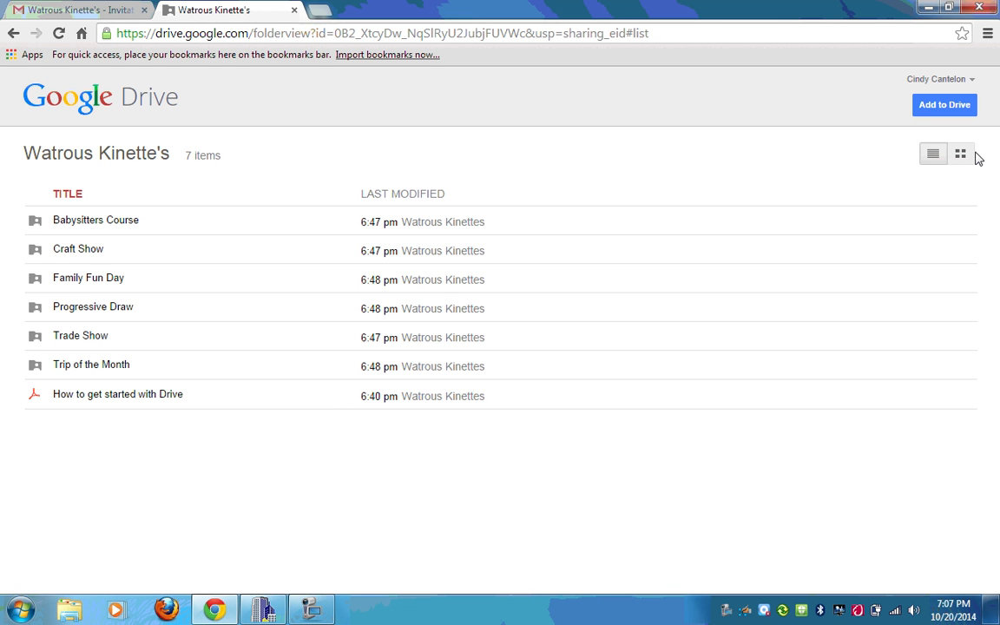
{"action": "left_click", "coordinate": [964, 155]}
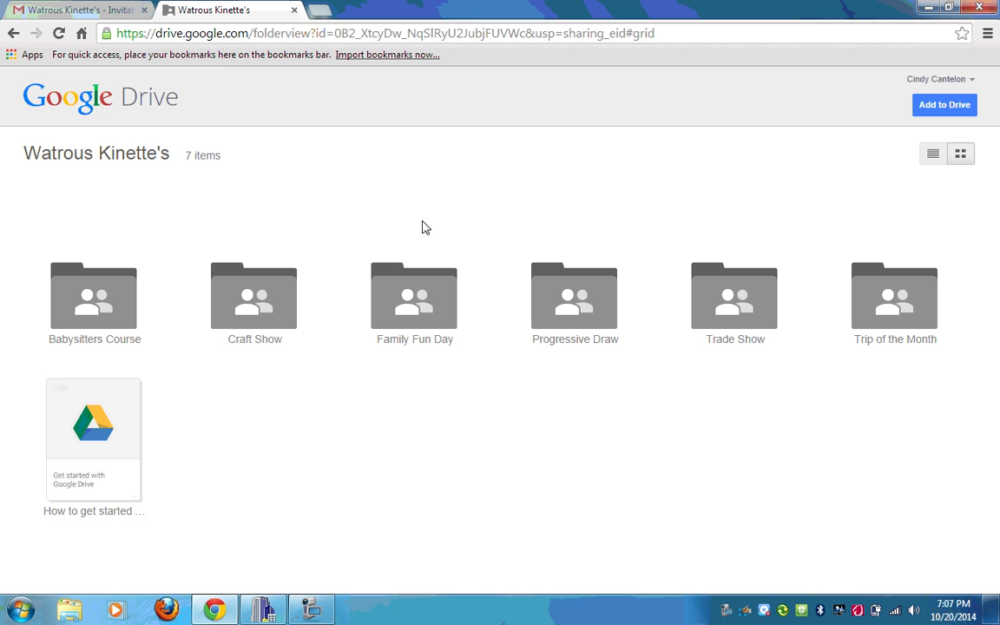
{"action": "left_click", "coordinate": [951, 106]}
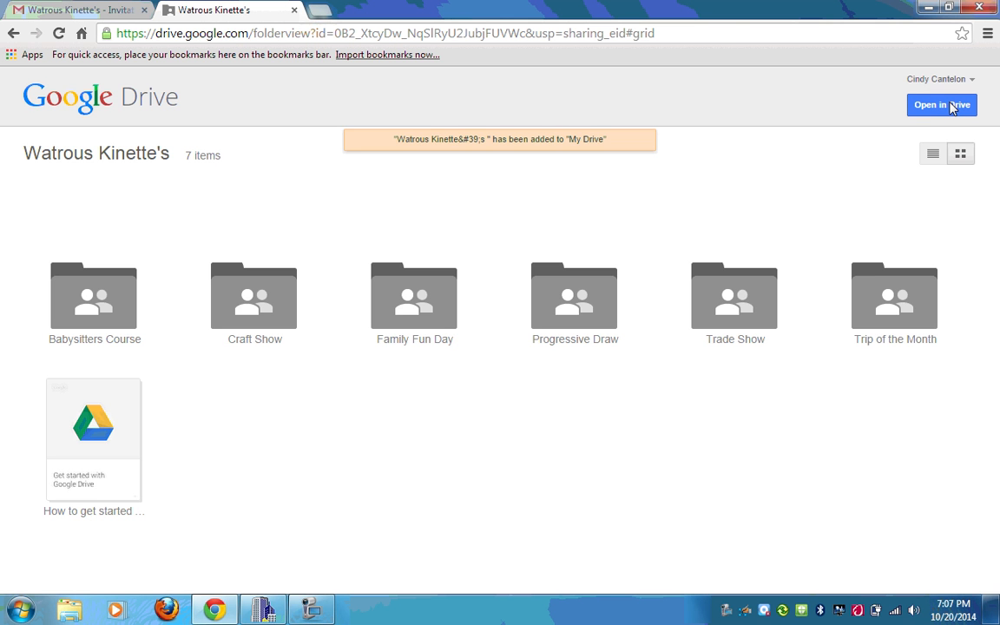
{"action": "left_click", "coordinate": [941, 112]}
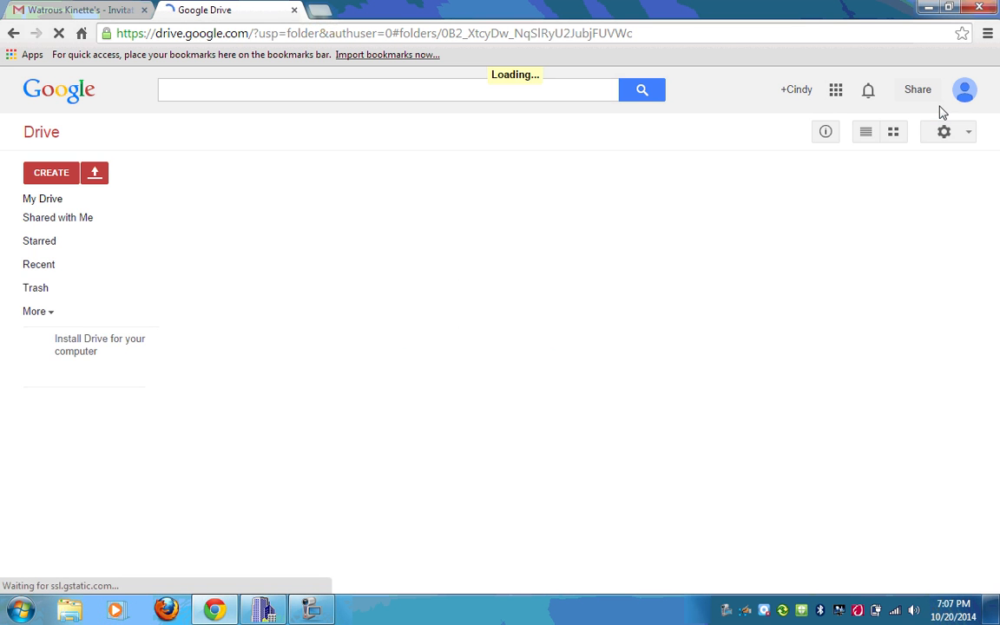
Expand My Drive and the Watrous Kinette's folder in the folder tree, and hide the activity details
{"action": "left_click", "coordinate": [29, 203]}
{"action": "left_click", "coordinate": [18, 203]}
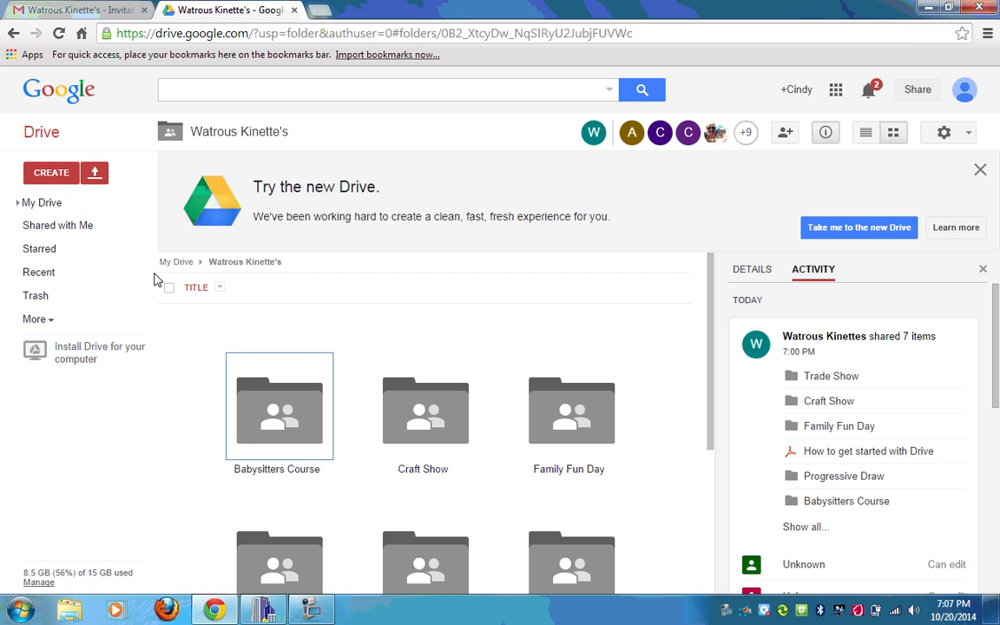
{"action": "left_click", "coordinate": [17, 205]}
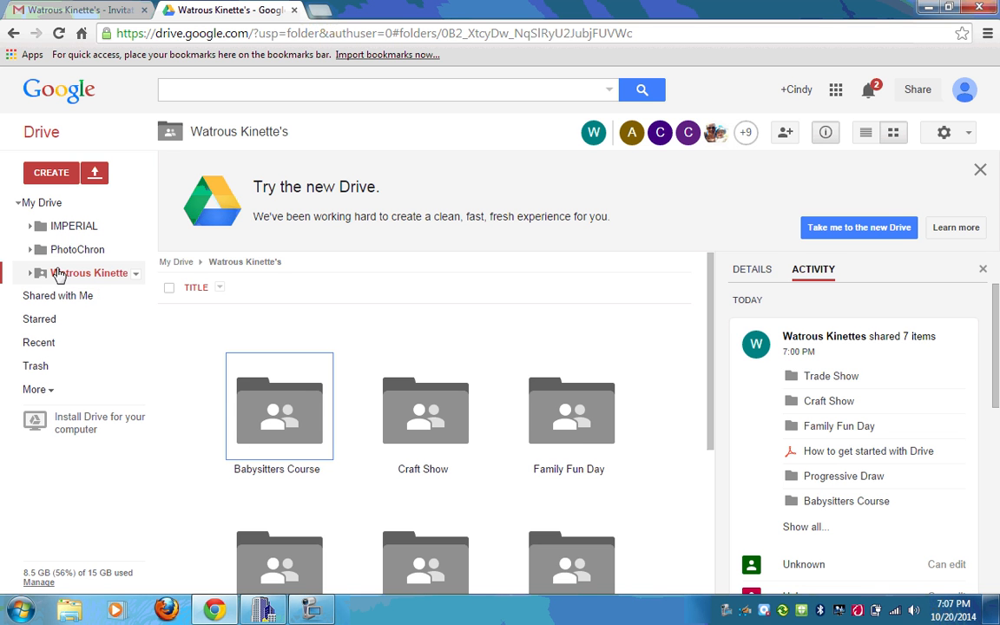
{"action": "left_click", "coordinate": [137, 275]}
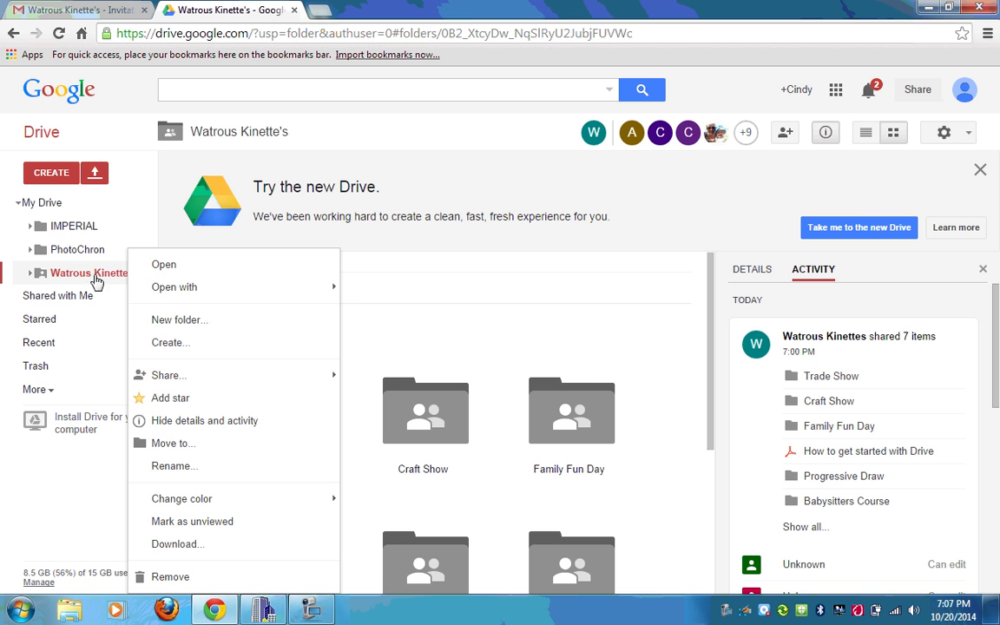
{"action": "left_click", "coordinate": [30, 276]}
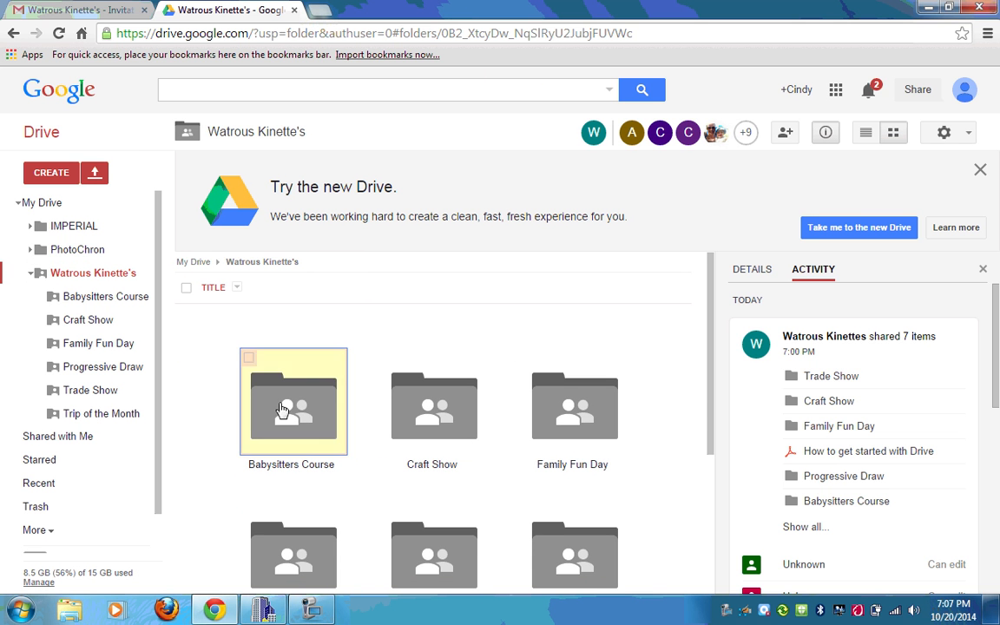
{"action": "left_click", "coordinate": [981, 272]}
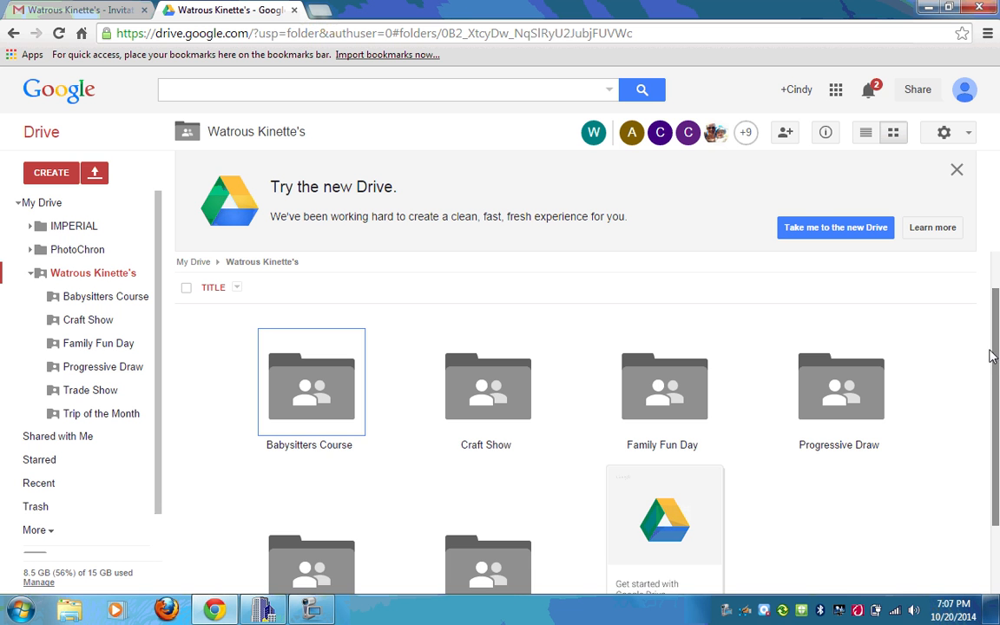
{"action": "scroll", "coordinate": [997, 358], "scroll_direction": "down", "scroll_amount": 2}
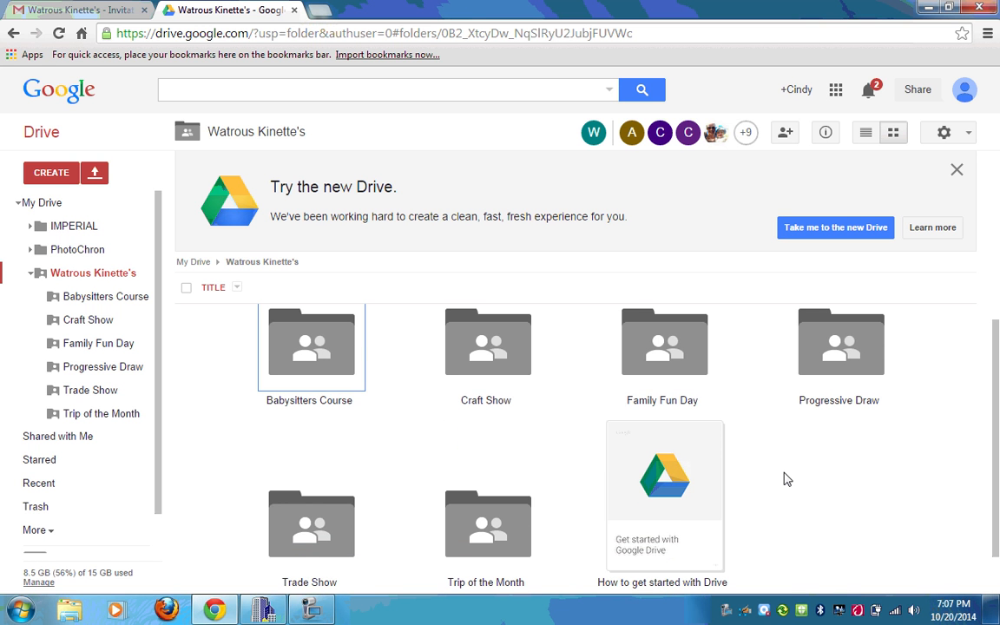
Create a shared folder named Newsletter inside the Watrous Kinette's folder
{"action": "left_click", "coordinate": [50, 172]}
{"action": "left_click", "coordinate": [65, 203]}
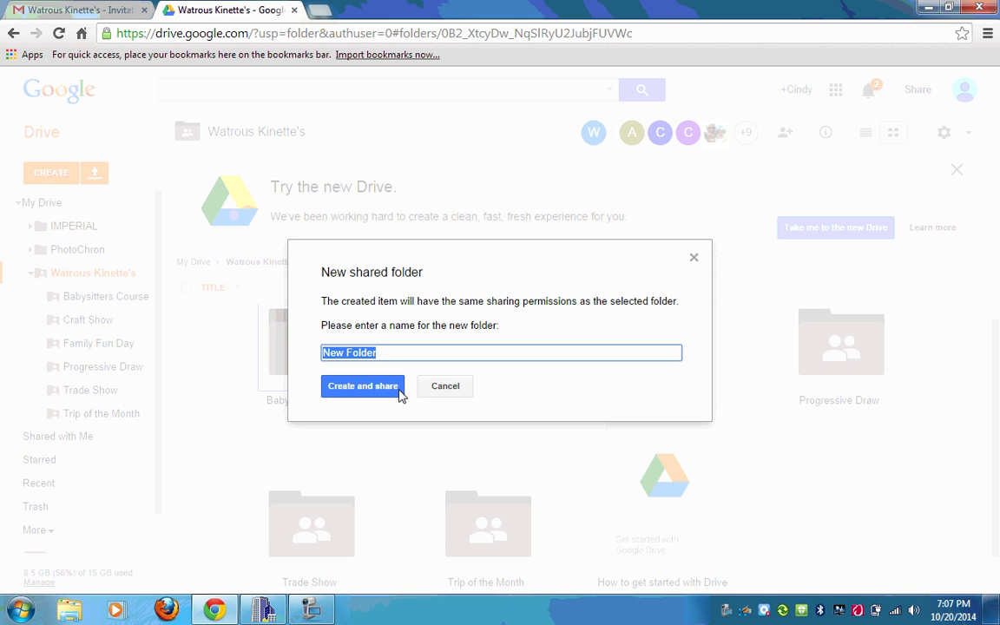
{"action": "type", "text": "New"}
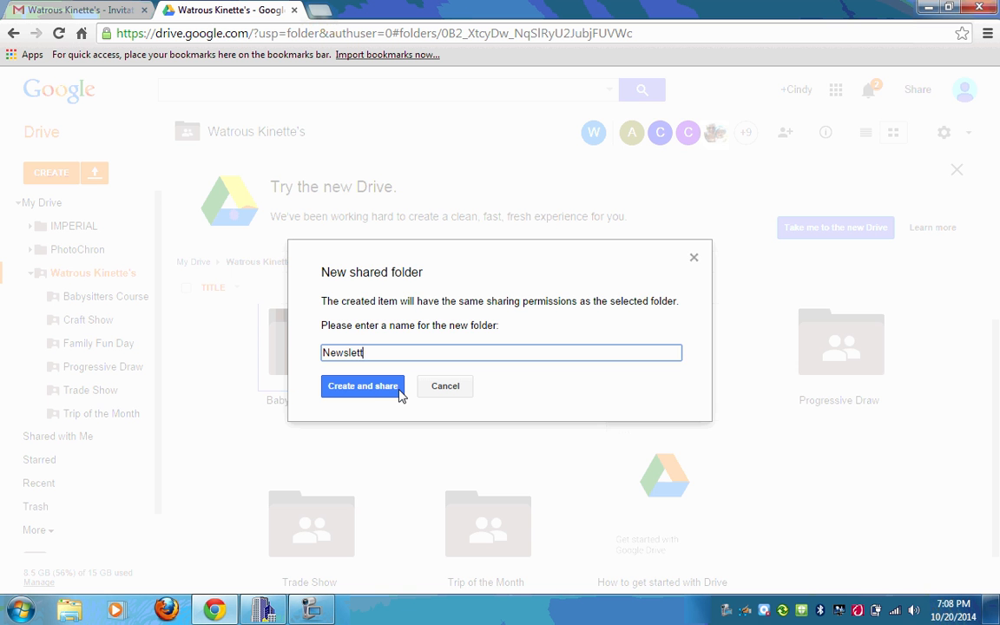
{"action": "left_click", "coordinate": [398, 388]}
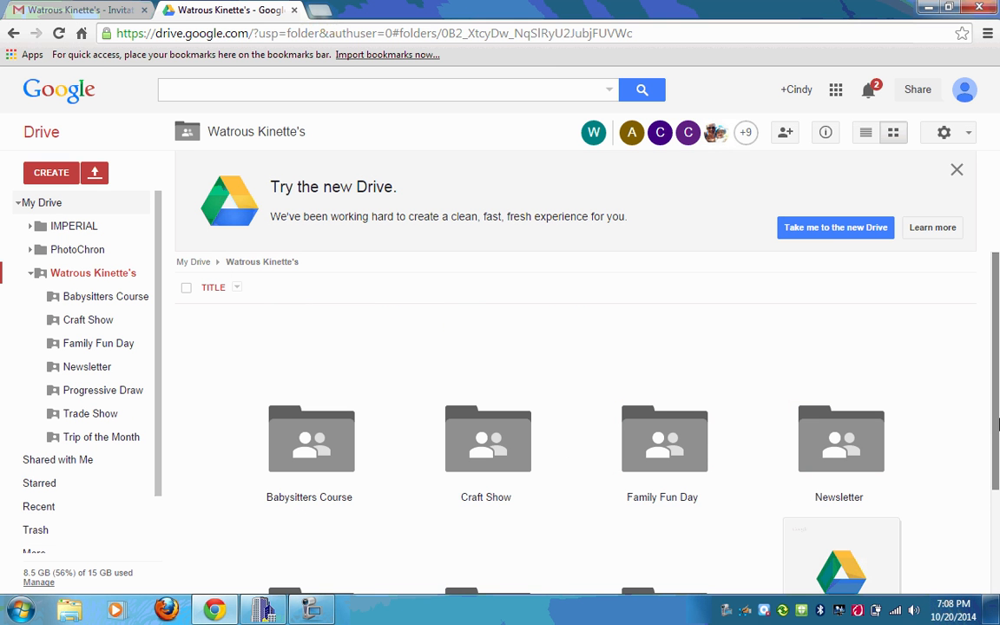
Look over the Watrous Kinette's folder contents and switch to the new Drive interface
{"action": "scroll", "coordinate": [998, 431], "scroll_direction": "down", "scroll_amount": 1}
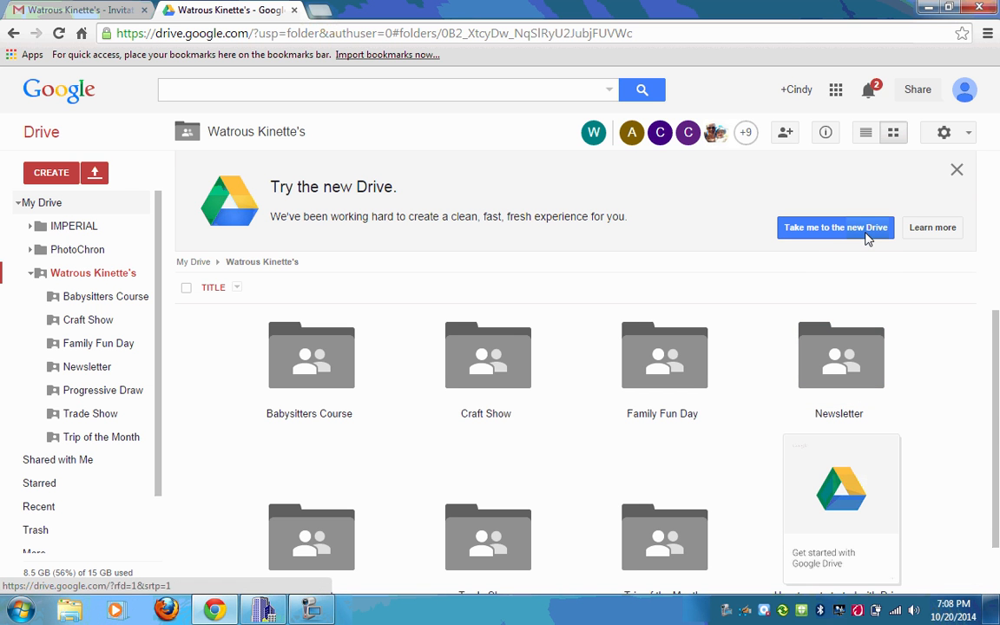
{"action": "scroll", "coordinate": [995, 336], "scroll_direction": "down", "scroll_amount": 1}
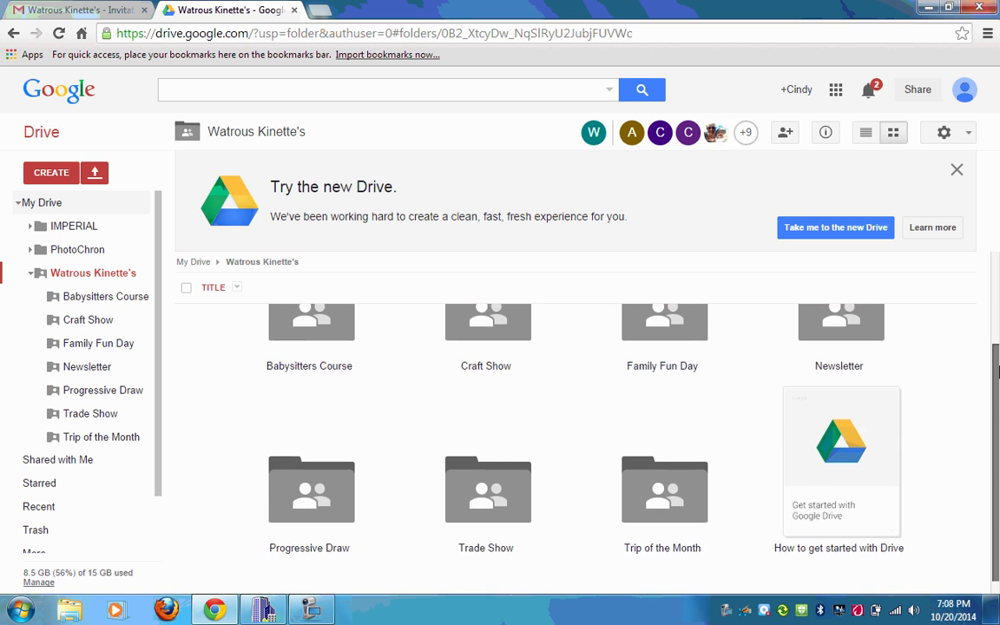
{"action": "left_click", "coordinate": [860, 233]}
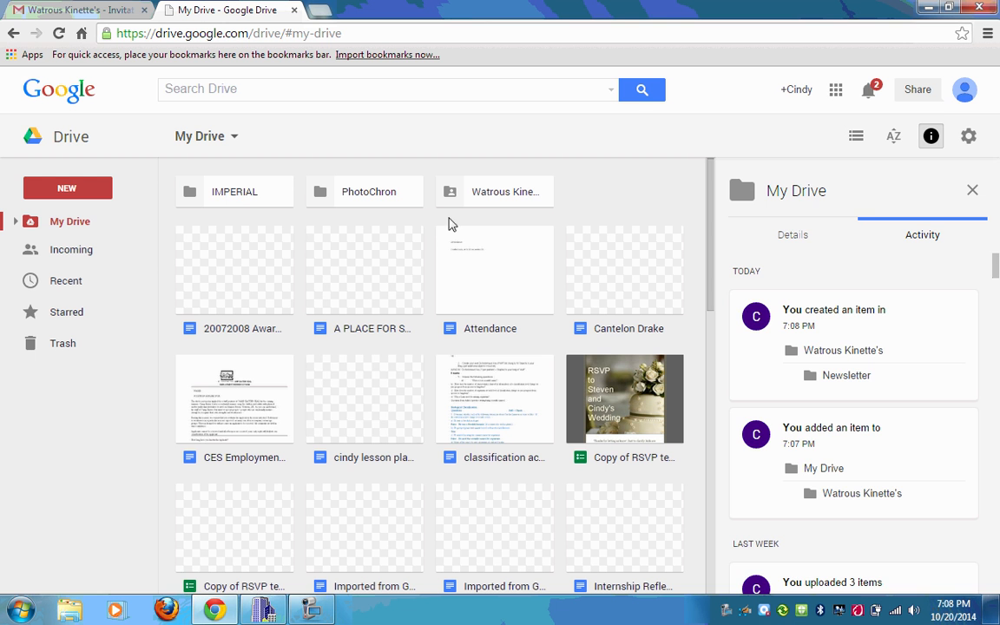
Open the Watrous Kinette's folder under My Drive and hide its activity details
{"action": "left_click", "coordinate": [495, 195]}
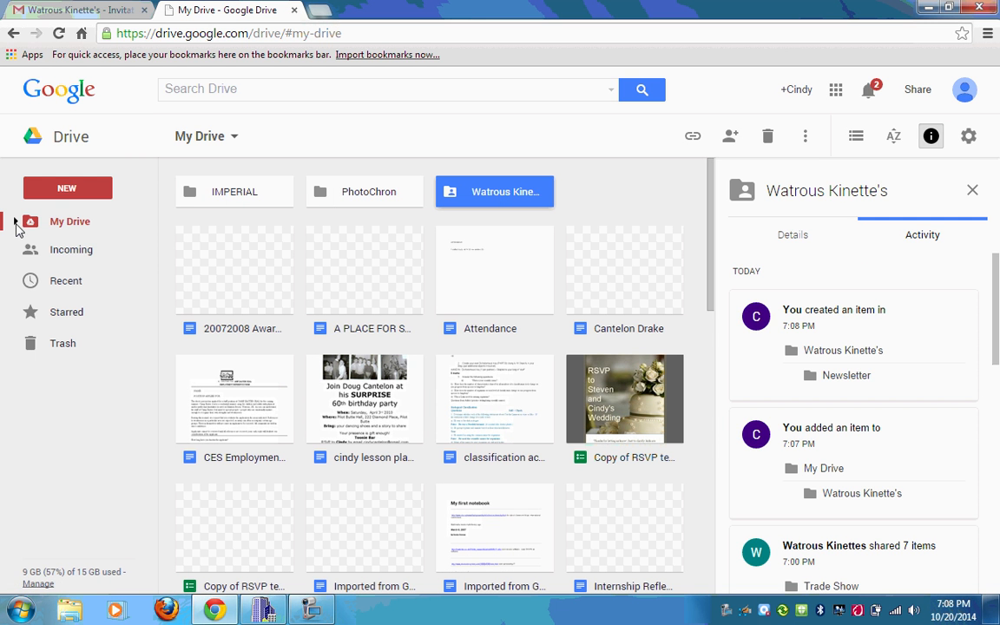
{"action": "left_click", "coordinate": [15, 223]}
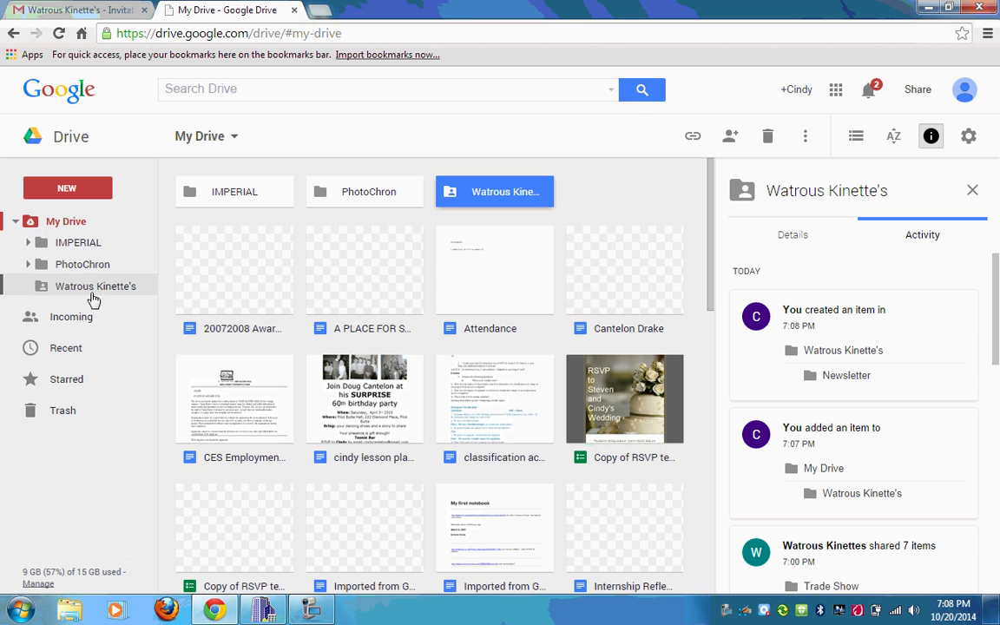
{"action": "left_click", "coordinate": [92, 287]}
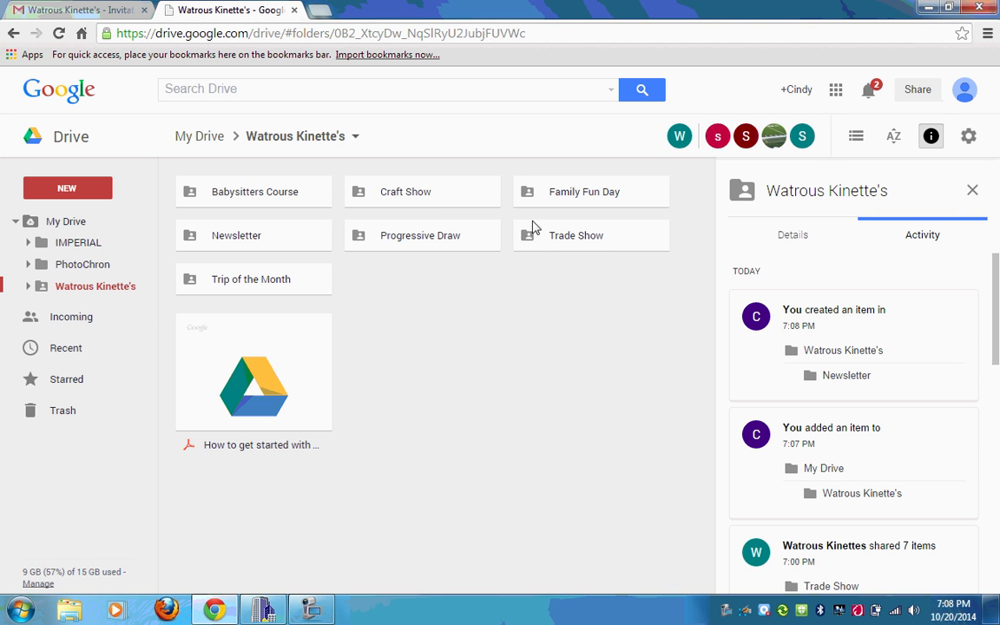
{"action": "left_click", "coordinate": [973, 192]}
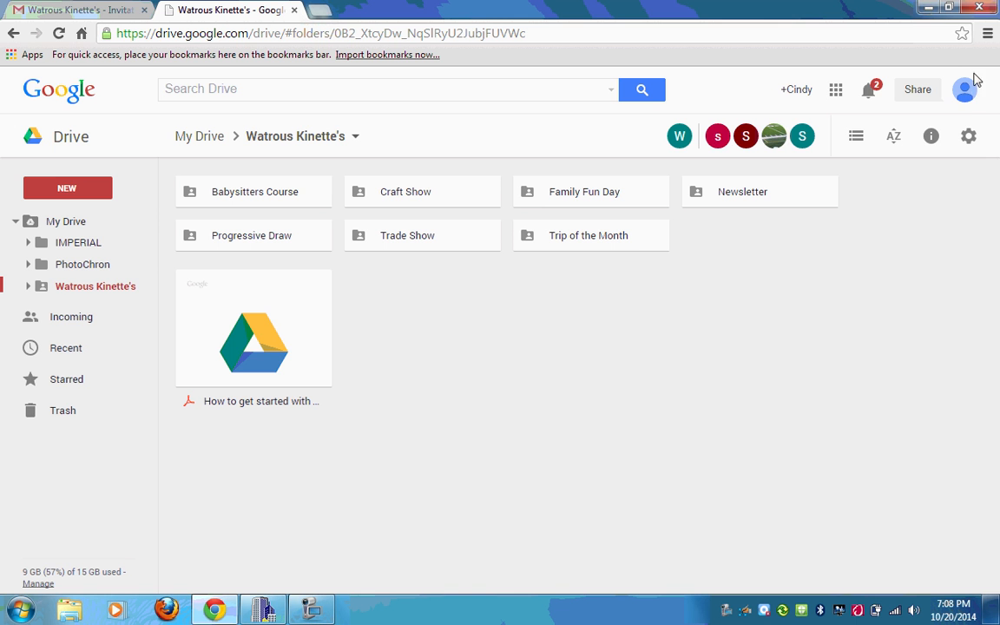
Reduce the browser window and move it to uncover the kinpark bbq 2013 (1) document on the desktop
{"action": "left_click", "coordinate": [949, 8]}
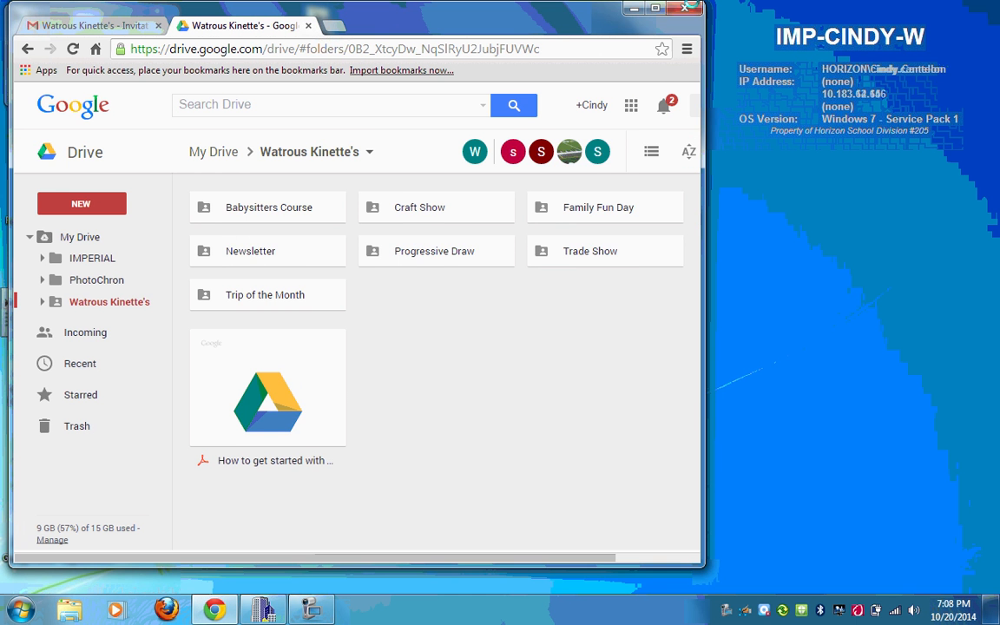
{"action": "left_click_drag", "start_coordinate": [565, 24], "coordinate": [638, 270]}
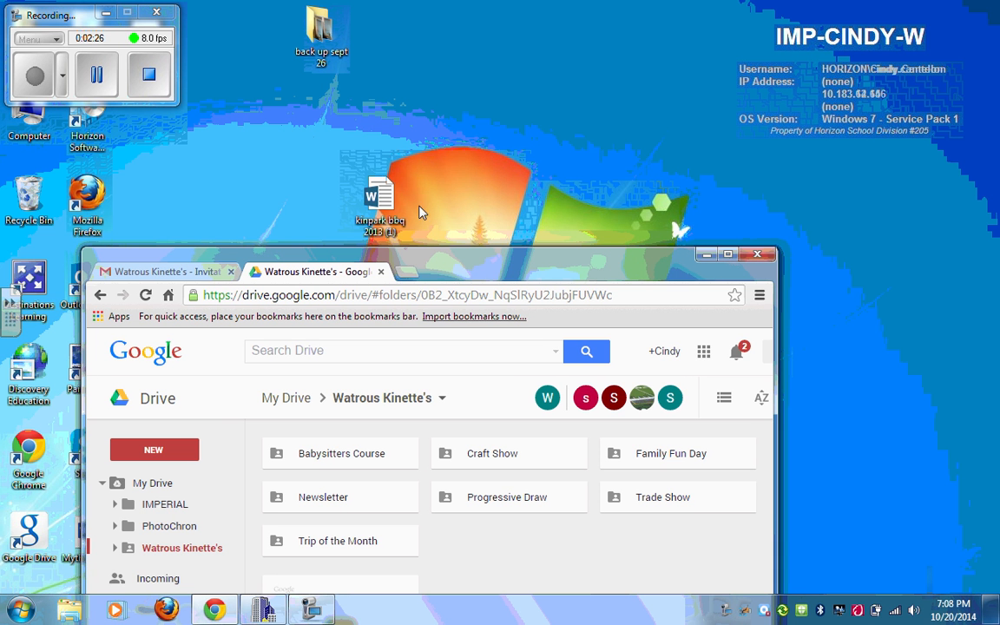
Open the kinpark bbq 2013 (1) document from the desktop in Word, look through the flyer, and close it
{"action": "double_click", "coordinate": [379, 193]}
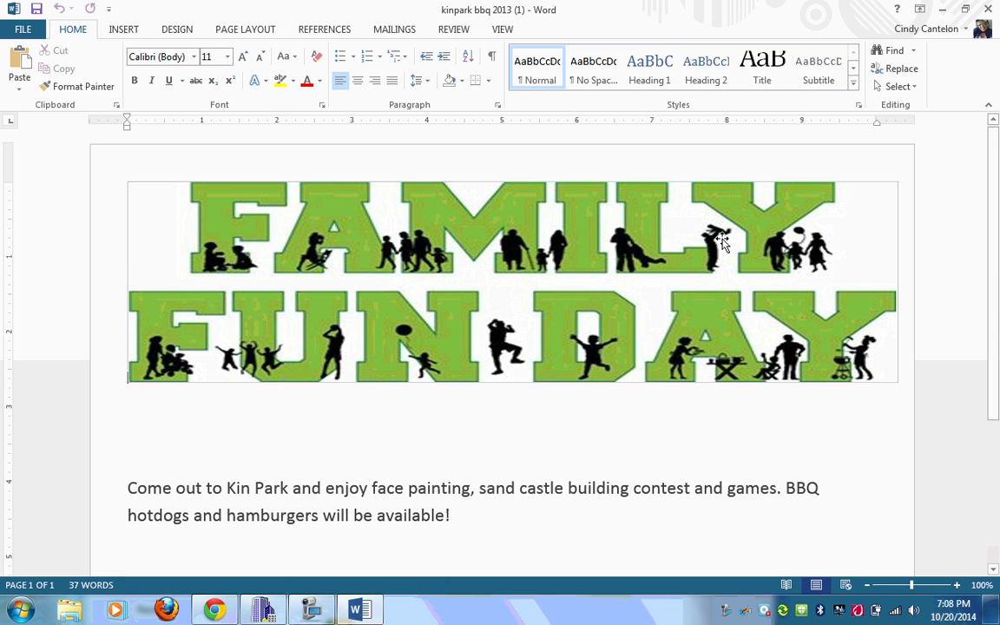
{"action": "scroll", "coordinate": [724, 246], "scroll_direction": "down", "scroll_amount": 3}
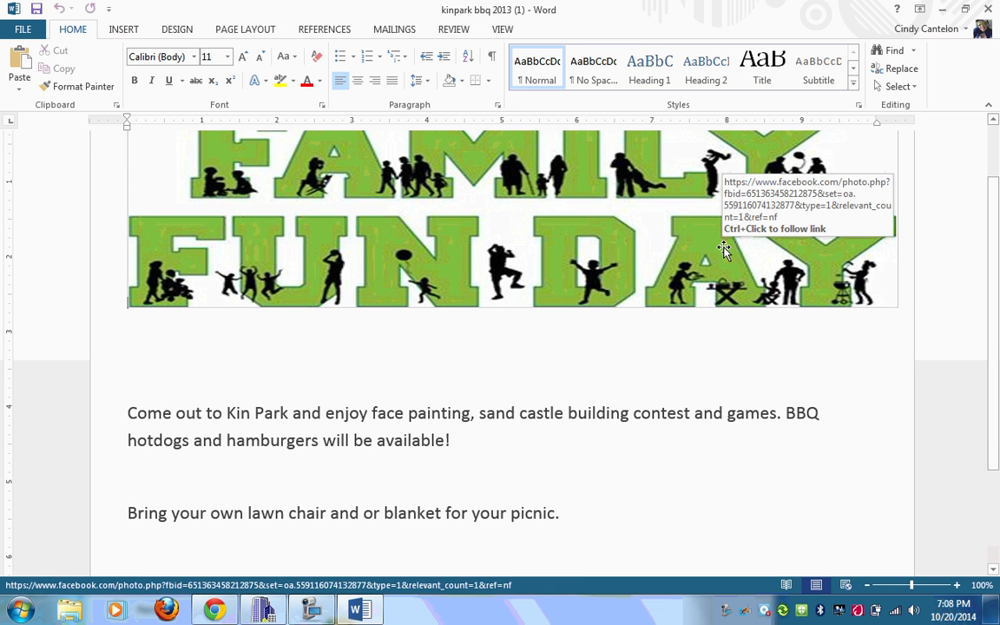
{"action": "scroll", "coordinate": [727, 232], "scroll_direction": "up", "scroll_amount": 2}
{"action": "scroll", "coordinate": [727, 230], "scroll_direction": "up", "scroll_amount": 1}
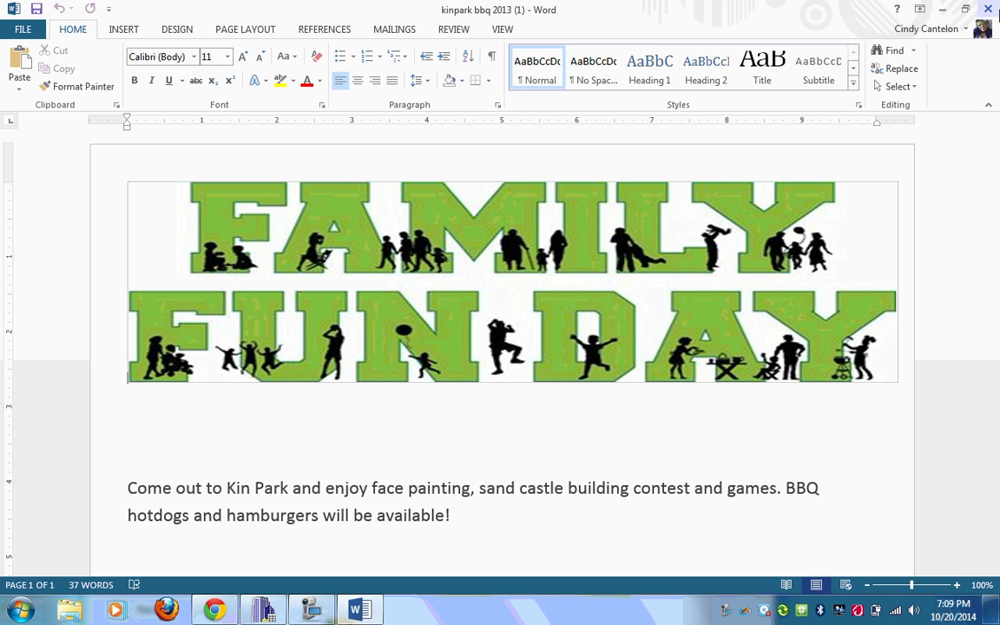
{"action": "left_click", "coordinate": [990, 9]}
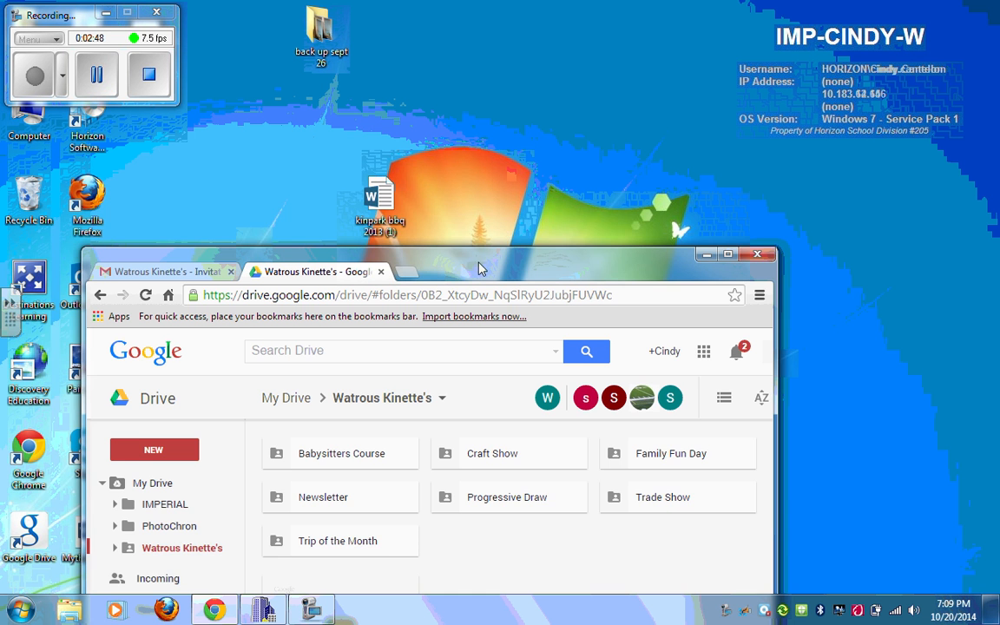
Upload kinpark bbq 2013 (1).docx from the desktop into the open Watrous Kinette's folder and maximize the browser window
{"action": "left_click_drag", "start_coordinate": [434, 250], "coordinate": [636, 395]}
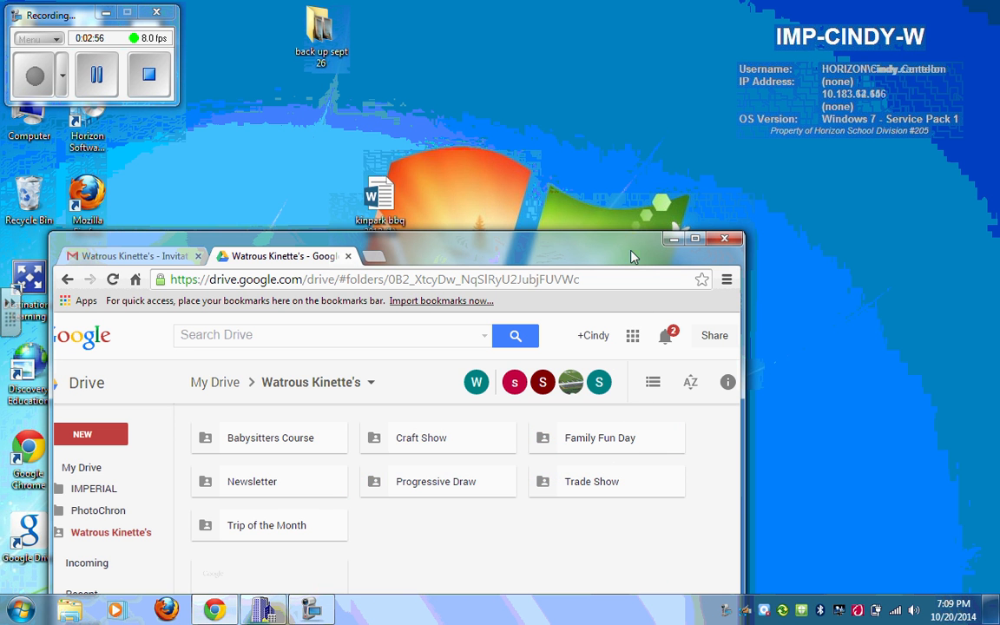
{"action": "left_click", "coordinate": [694, 241]}
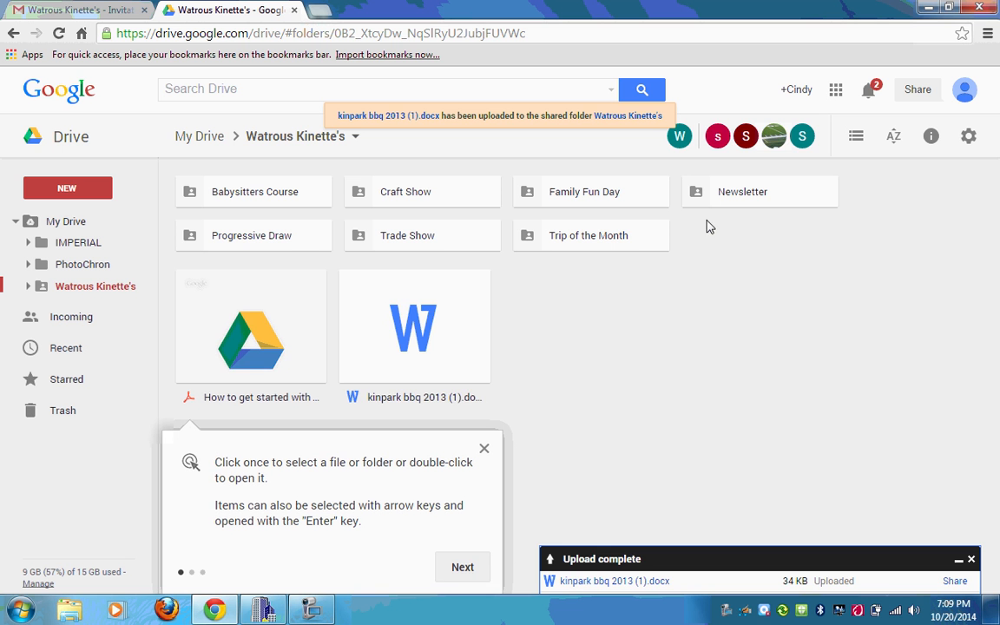
Move kinpark bbq 2013 (1).docx into the Family Fun Day folder, accepting its removal from Watrous Kinette's, and open that folder
{"action": "left_click_drag", "start_coordinate": [449, 384], "coordinate": [583, 190]}
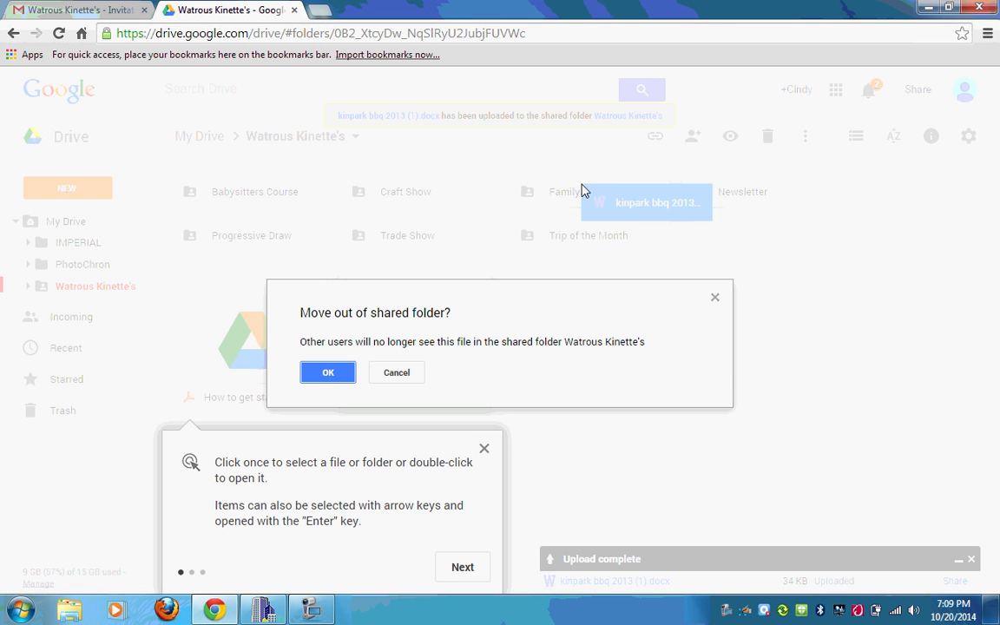
{"action": "left_click", "coordinate": [328, 373]}
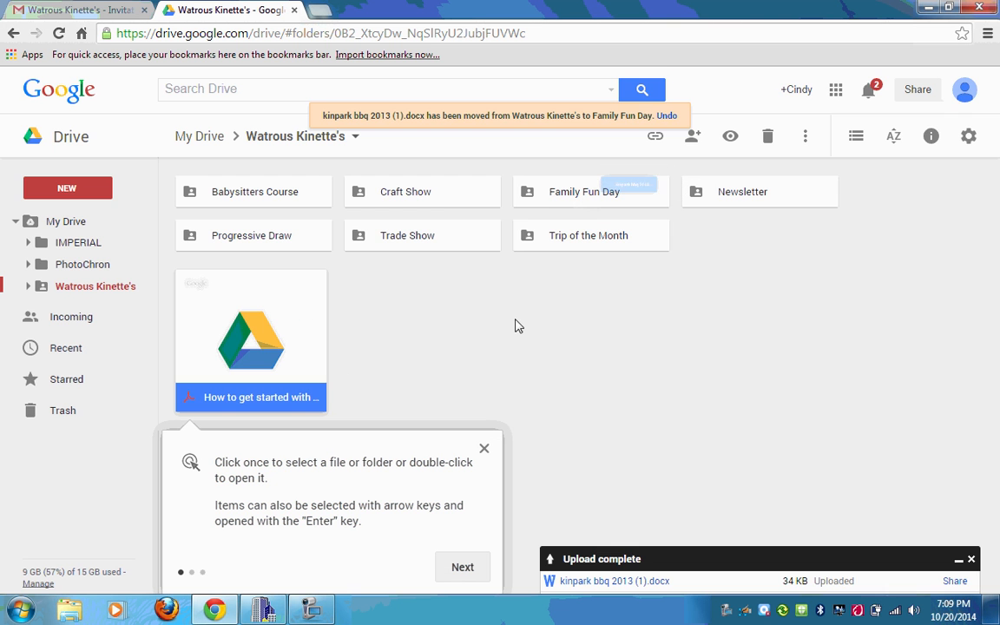
{"action": "left_click", "coordinate": [597, 199]}
{"action": "double_click", "coordinate": [595, 199]}
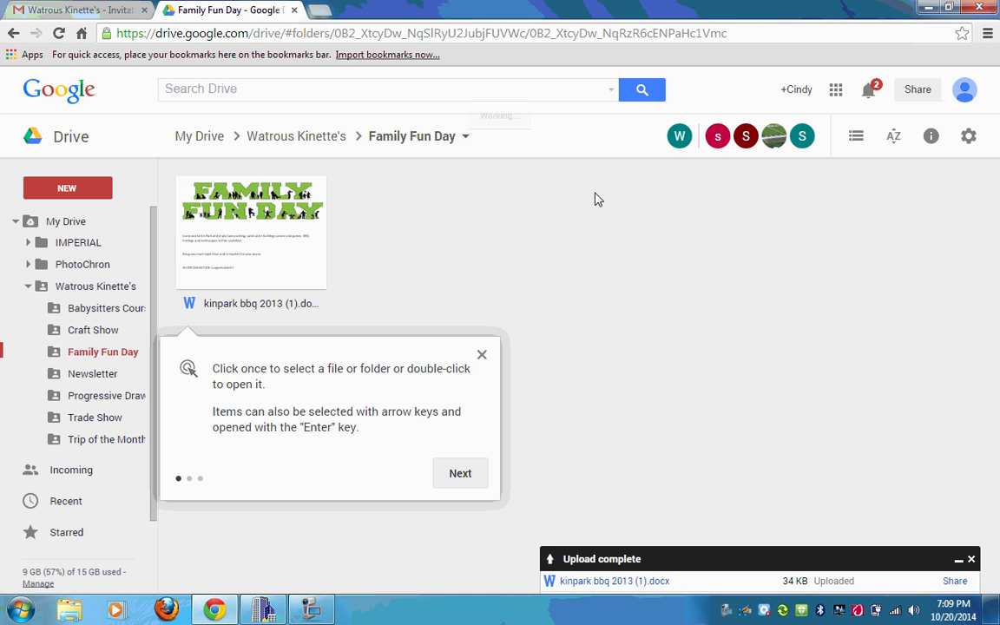
Return from Family Fun Day to the Watrous Kinette's folder and highlight its subfolders one by one, ending with Newsletter
{"action": "left_click", "coordinate": [482, 356]}
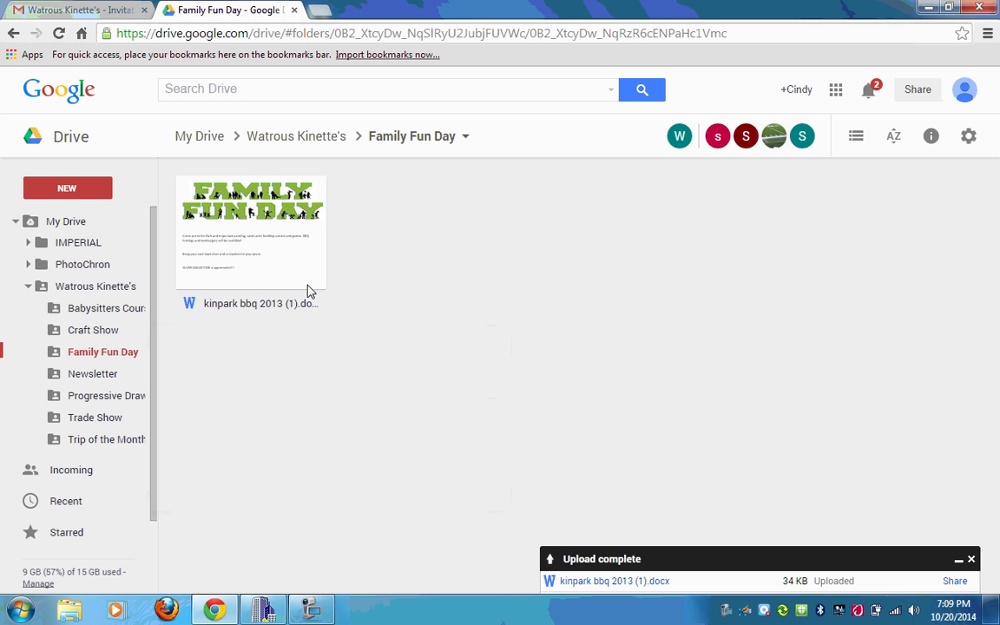
{"action": "left_click", "coordinate": [123, 285]}
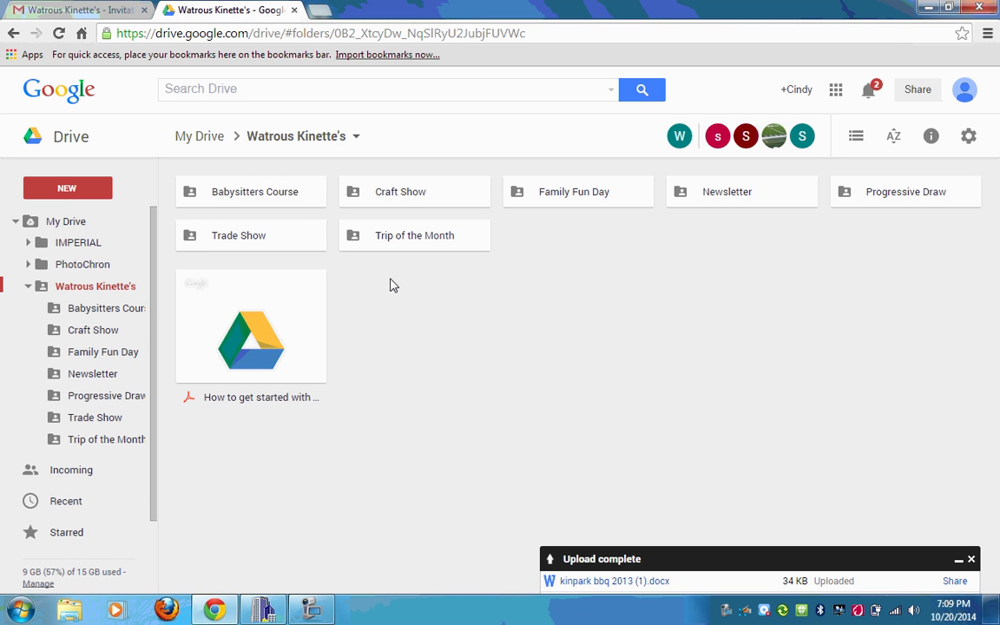
{"action": "left_click", "coordinate": [301, 195]}
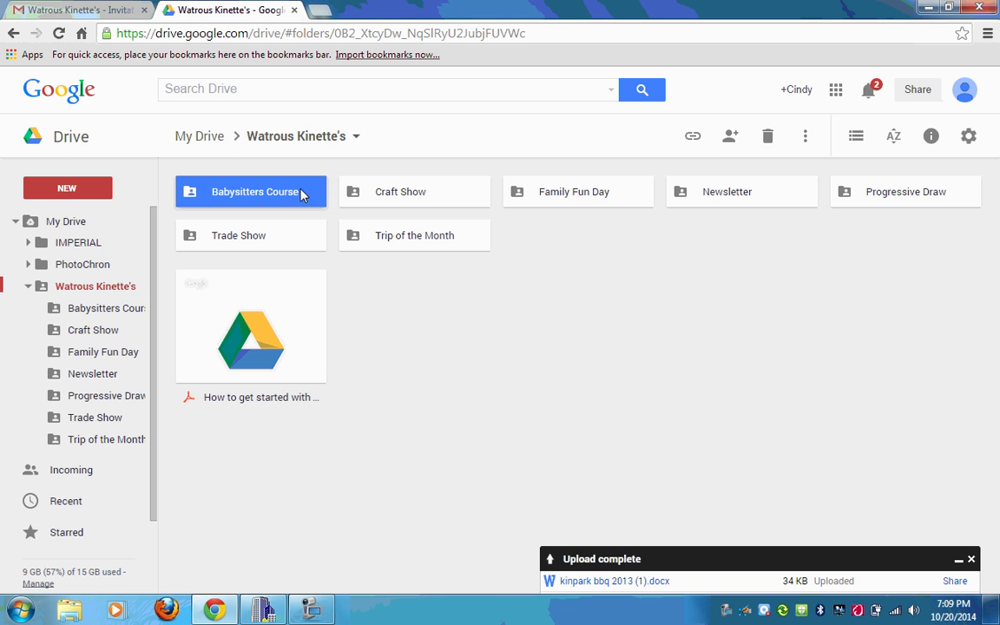
{"action": "left_click", "coordinate": [287, 239]}
{"action": "left_click", "coordinate": [409, 206]}
{"action": "left_click", "coordinate": [413, 237]}
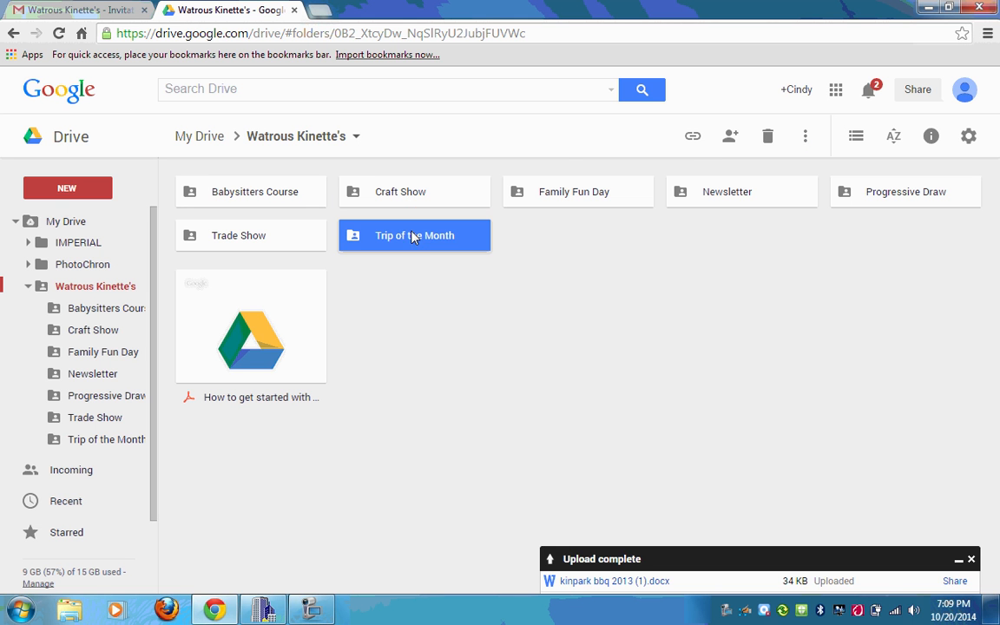
{"action": "left_click", "coordinate": [570, 189]}
{"action": "left_click", "coordinate": [752, 192]}
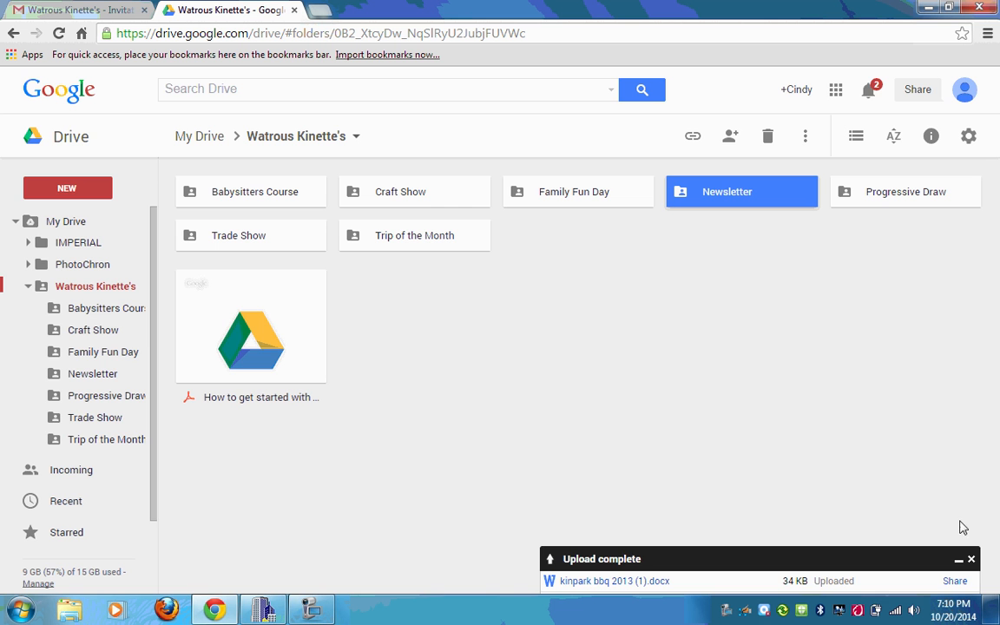
Review who has access to the uploaded kinpark bbq 2013 (1).docx in its detailed sharing settings, leaving them unchanged
{"action": "left_click", "coordinate": [955, 581]}
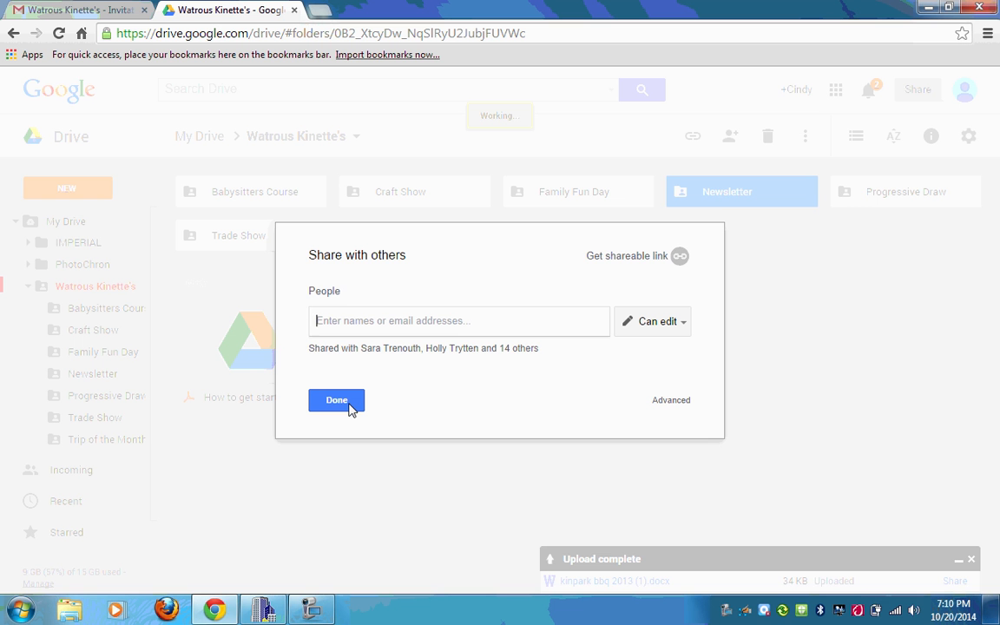
{"action": "left_click", "coordinate": [509, 353]}
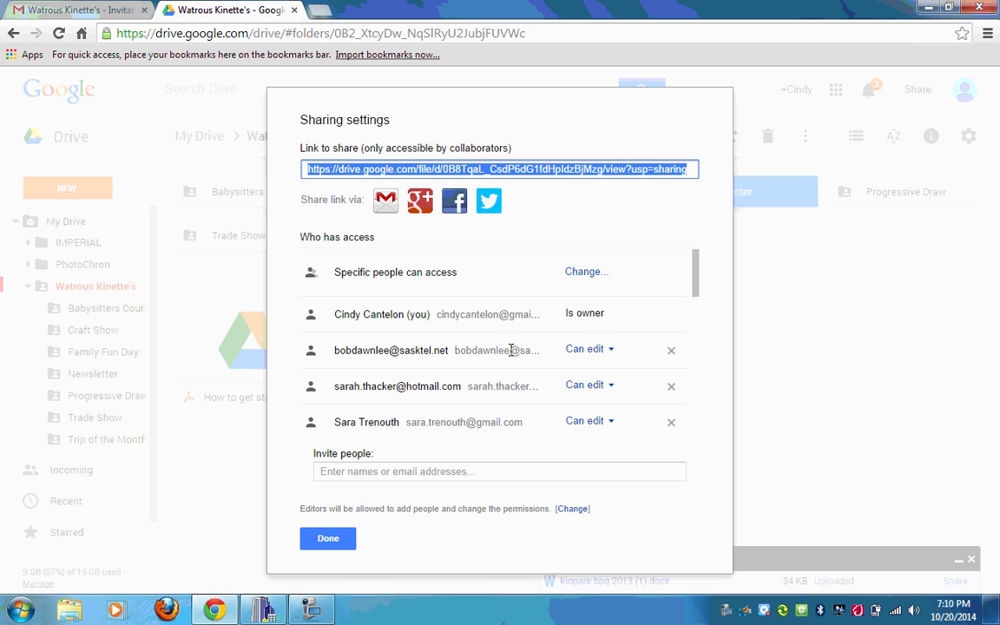
{"action": "left_click_drag", "start_coordinate": [698, 268], "coordinate": [705, 356]}
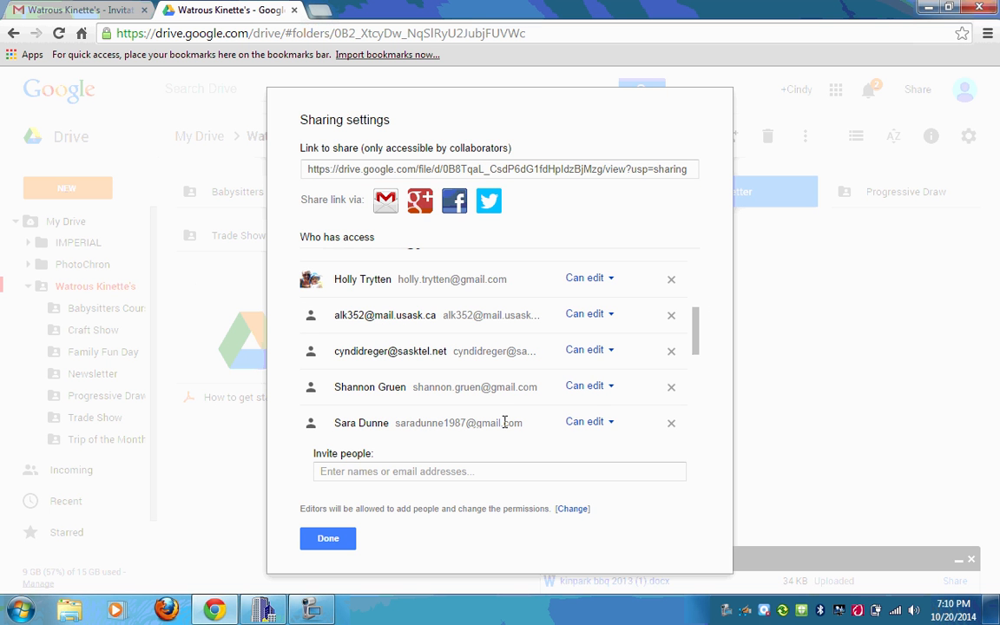
{"action": "left_click", "coordinate": [330, 537]}
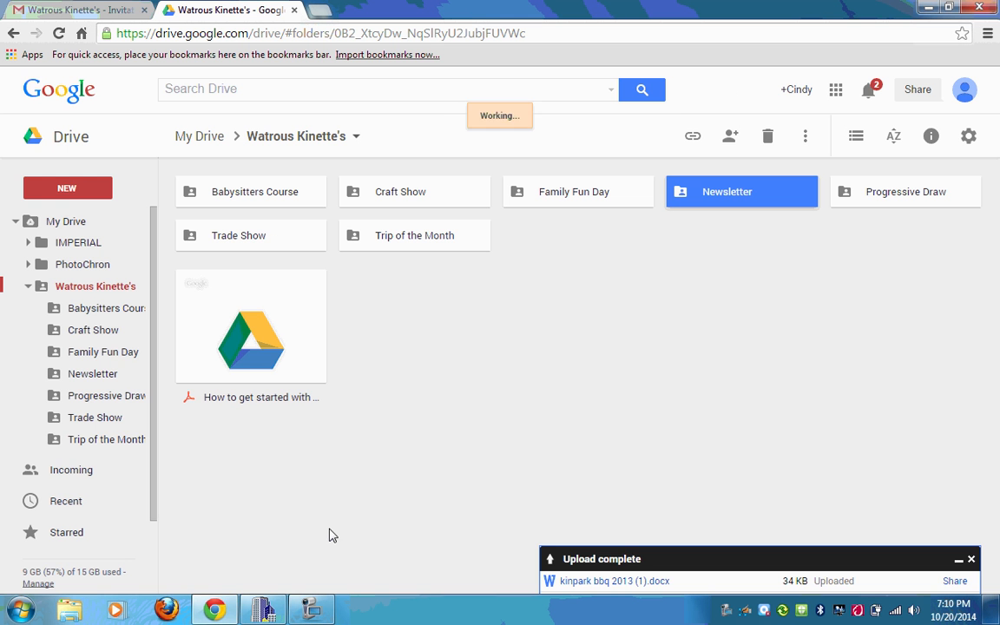
{"action": "left_click", "coordinate": [437, 355]}
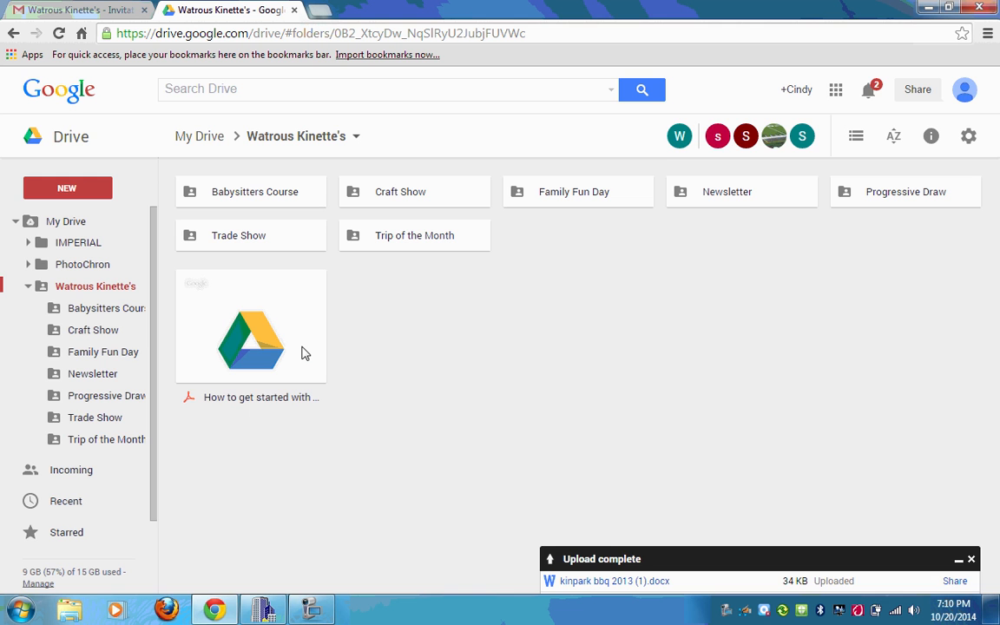
Open the How to get started with Drive PDF and read its opening pages about storing, sharing and accessing files
{"action": "double_click", "coordinate": [269, 335]}
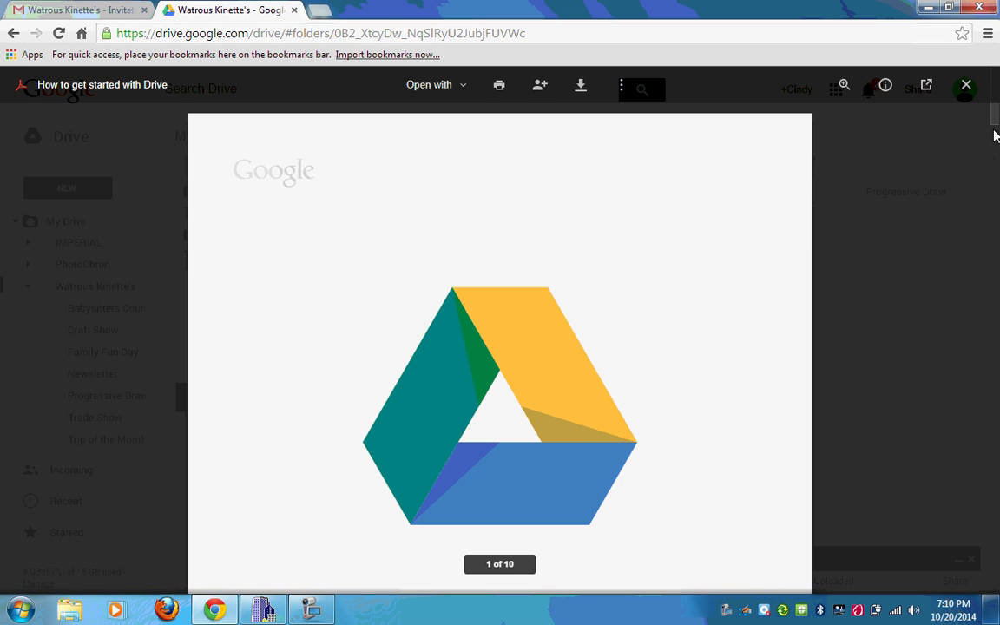
{"action": "left_click_drag", "start_coordinate": [994, 122], "coordinate": [995, 173]}
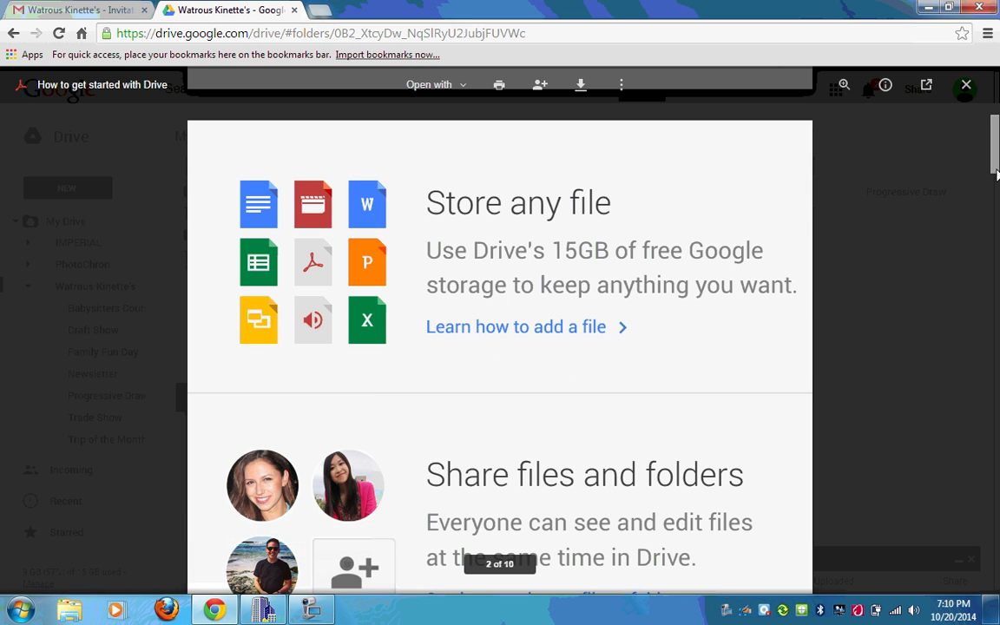
{"action": "left_click_drag", "start_coordinate": [996, 173], "coordinate": [996, 205]}
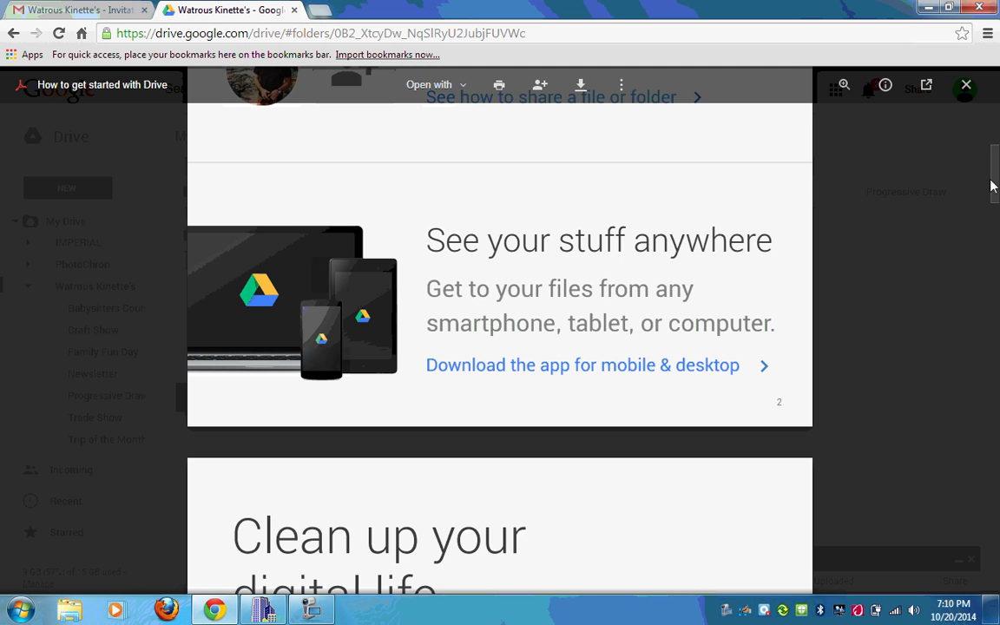
{"action": "left_click_drag", "start_coordinate": [995, 200], "coordinate": [996, 226]}
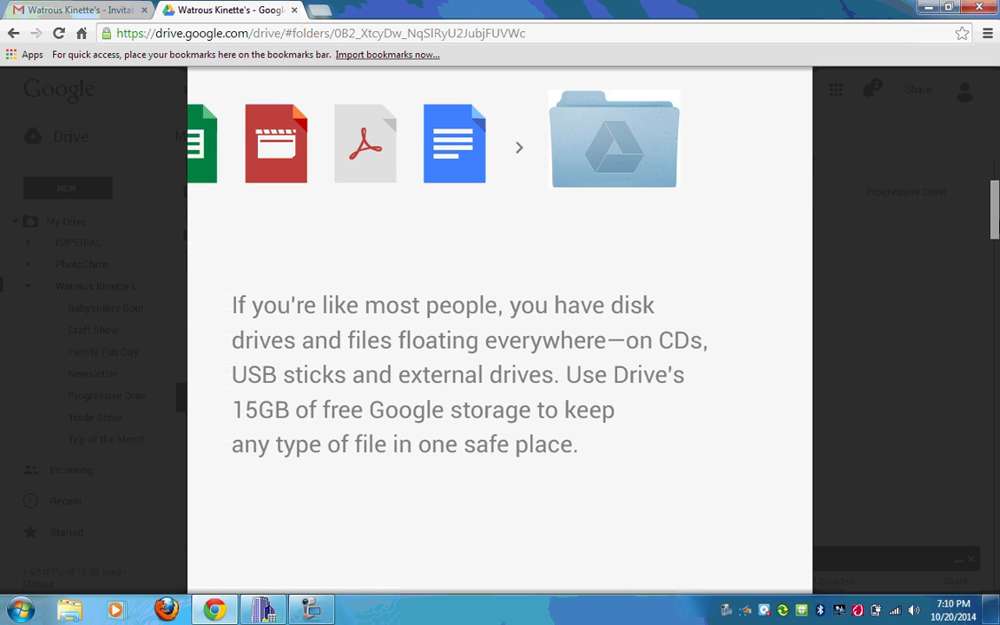
{"action": "left_click_drag", "start_coordinate": [996, 226], "coordinate": [997, 259]}
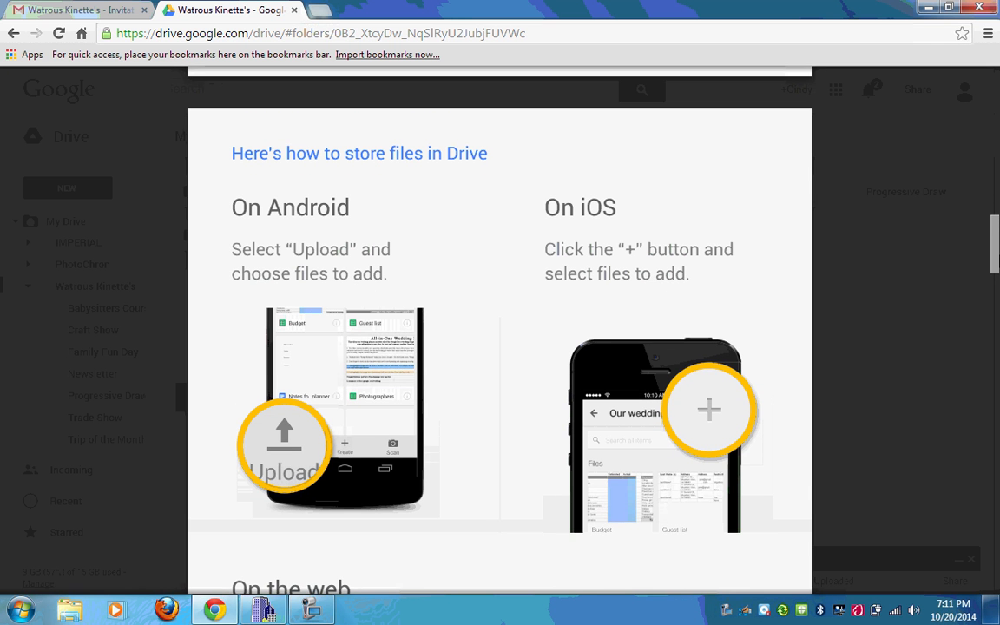
Read the guide's instructions for storing files on mobile, web and PC and its shared folder page, and close the PDF
{"action": "scroll", "coordinate": [500, 348], "scroll_direction": "down", "scroll_amount": 1}
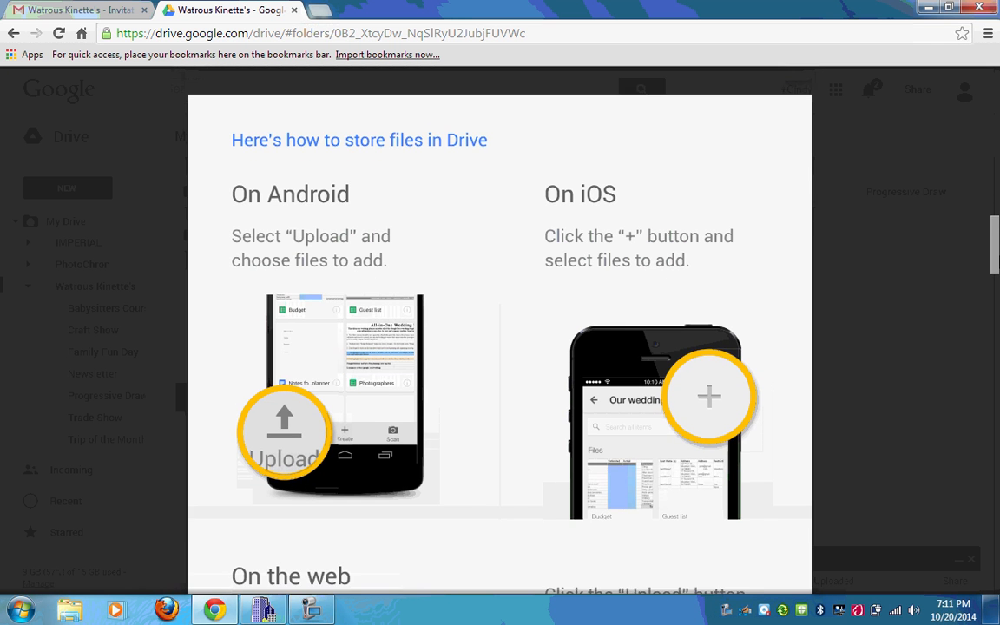
{"action": "scroll", "coordinate": [500, 347], "scroll_direction": "down", "scroll_amount": 2}
{"action": "scroll", "coordinate": [500, 347], "scroll_direction": "down", "scroll_amount": 1}
{"action": "scroll", "coordinate": [500, 348], "scroll_direction": "up", "scroll_amount": 3}
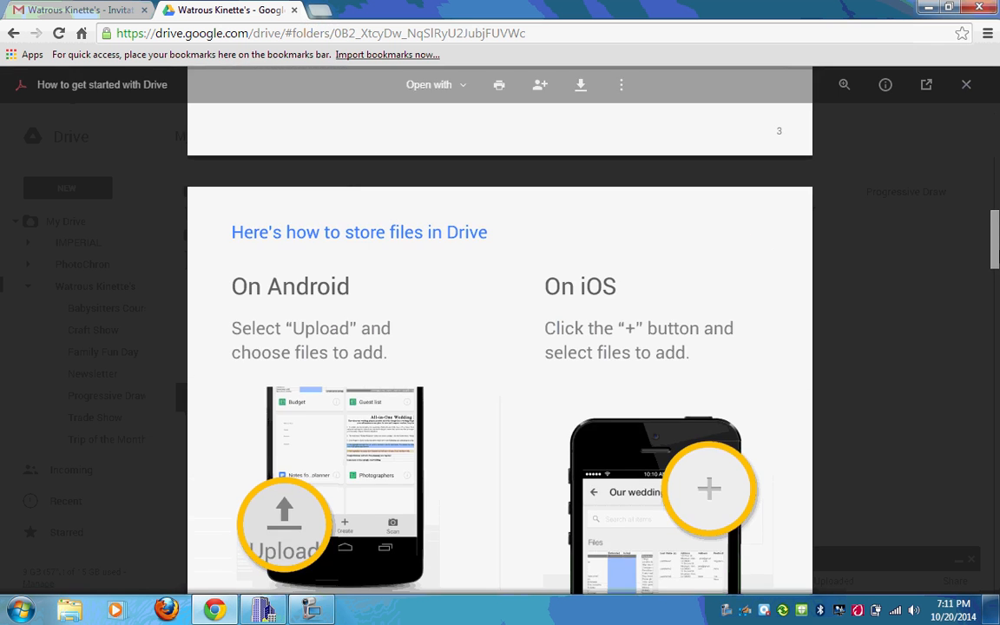
{"action": "scroll", "coordinate": [500, 347], "scroll_direction": "down", "scroll_amount": 4}
{"action": "scroll", "coordinate": [500, 347], "scroll_direction": "down", "scroll_amount": 2}
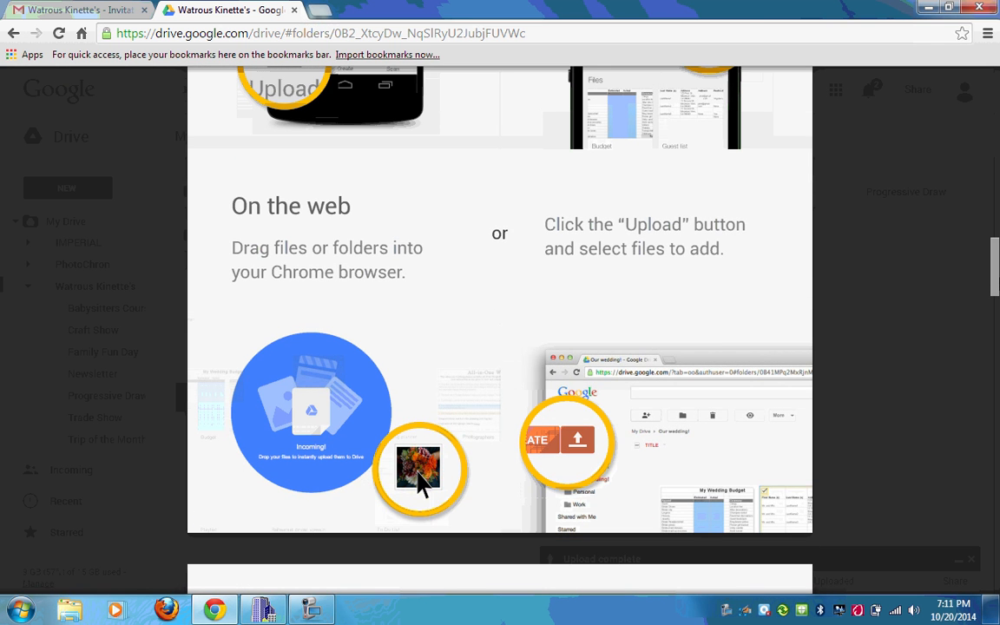
{"action": "scroll", "coordinate": [500, 347], "scroll_direction": "down", "scroll_amount": 1}
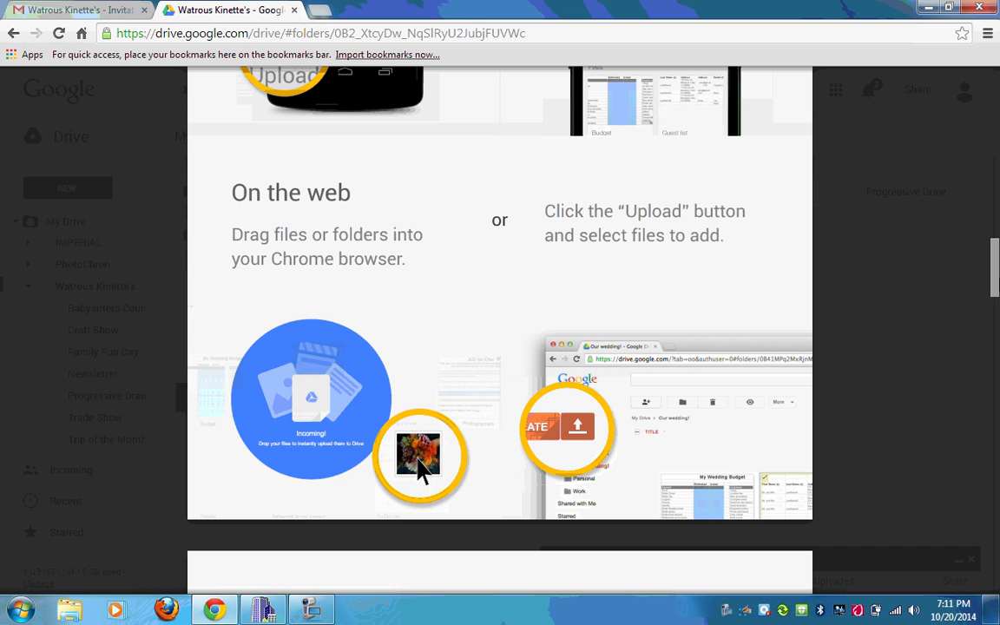
{"action": "scroll", "coordinate": [994, 314], "scroll_direction": "down", "scroll_amount": 5}
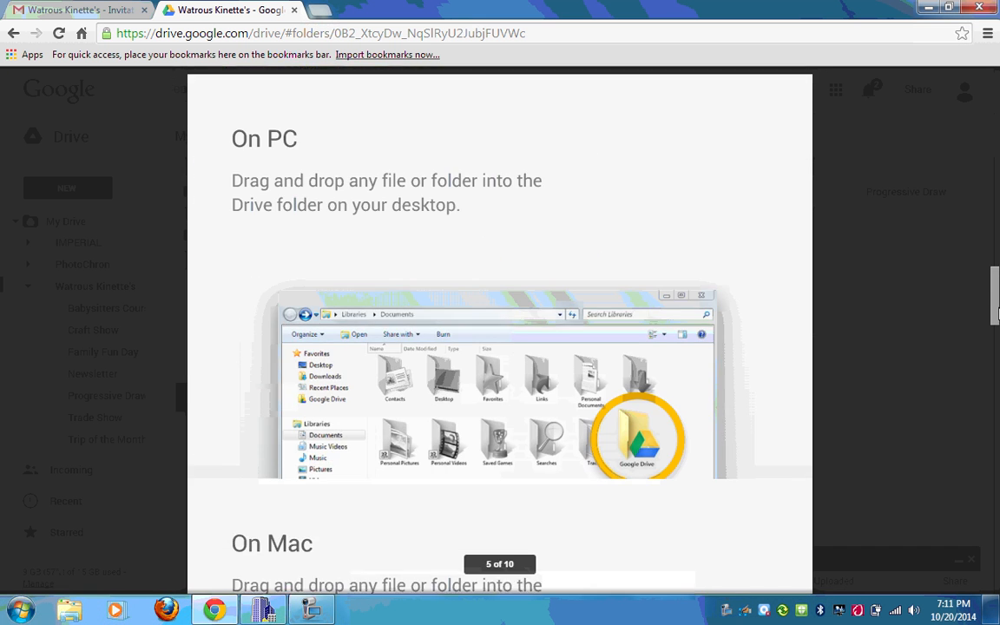
{"action": "left_click_drag", "start_coordinate": [994, 314], "coordinate": [995, 371]}
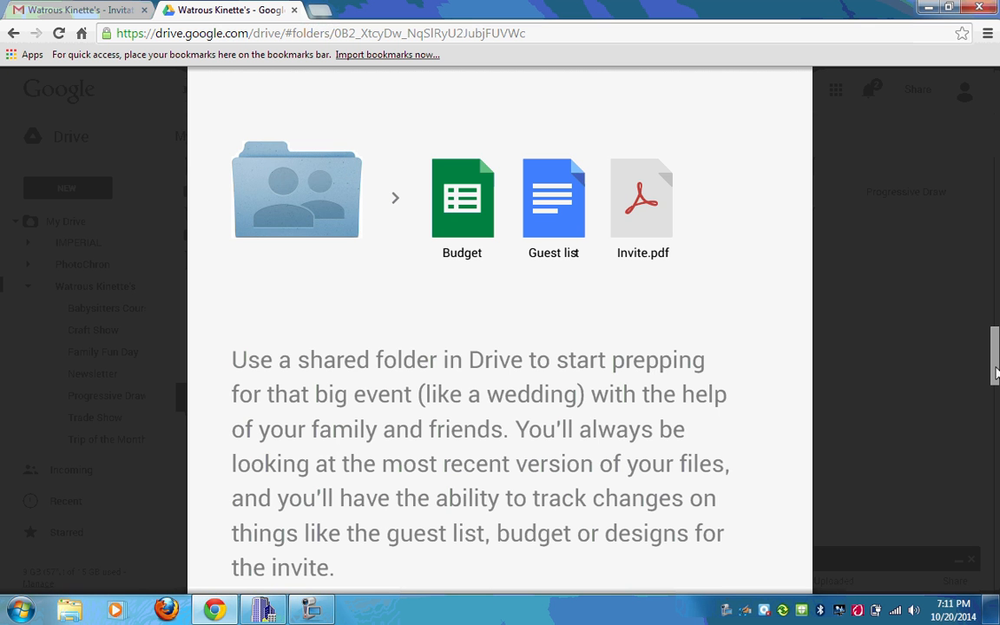
{"action": "left_click_drag", "start_coordinate": [994, 371], "coordinate": [893, 261]}
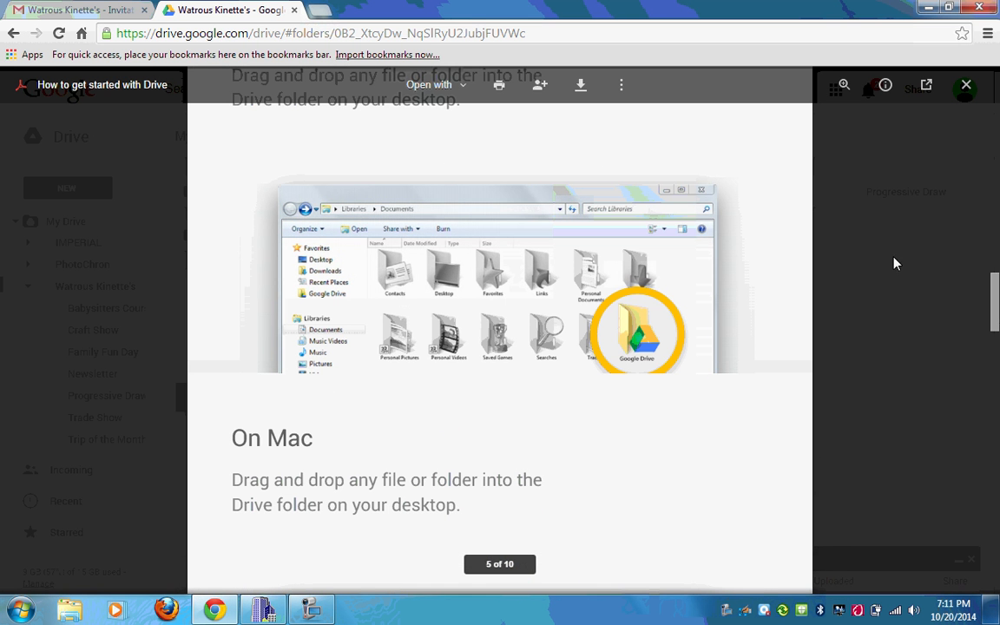
{"action": "left_click", "coordinate": [969, 90]}
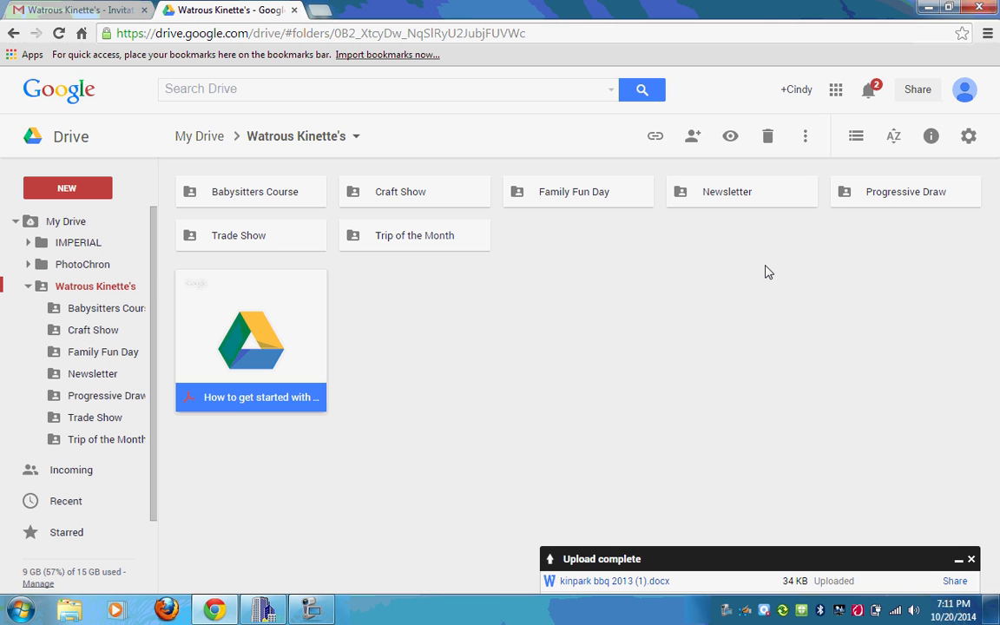
Download kinpark bbq 2013 (1).docx from its preview in the Family Fun Day folder and open the downloaded copy in Word
{"action": "left_click", "coordinate": [971, 559]}
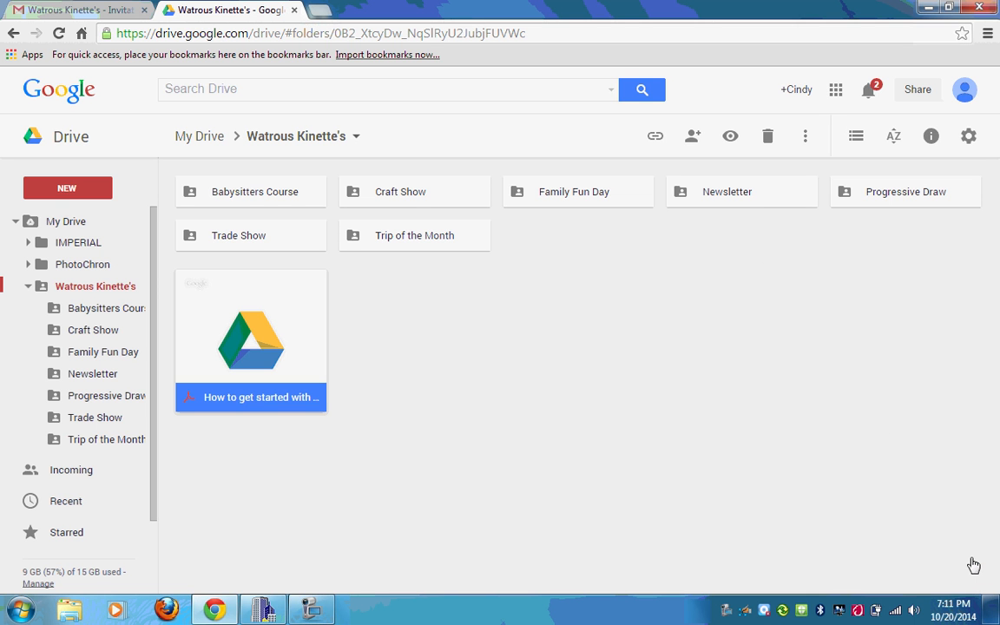
{"action": "double_click", "coordinate": [563, 195]}
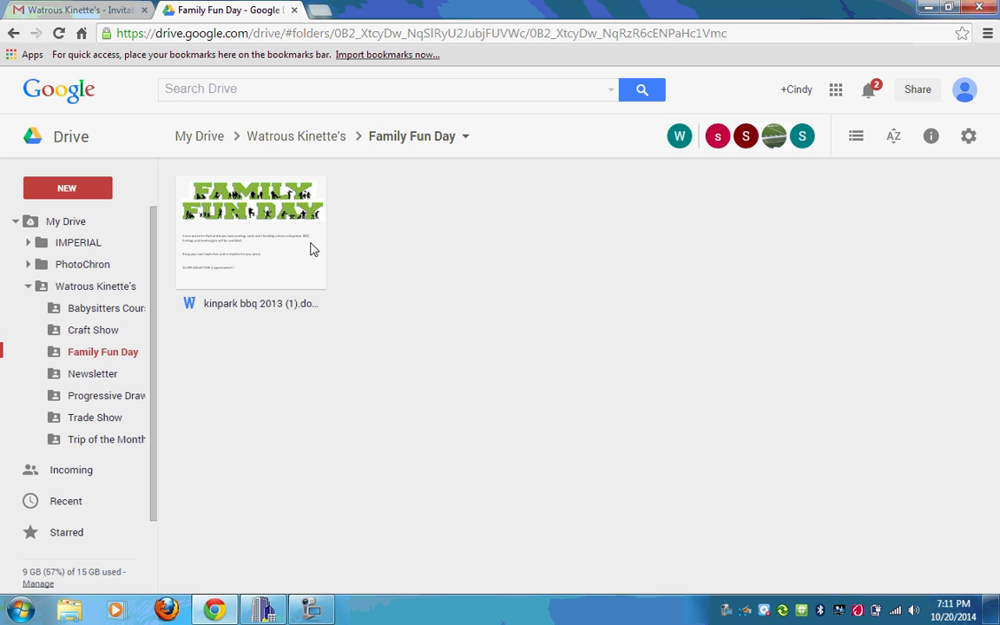
{"action": "double_click", "coordinate": [271, 257]}
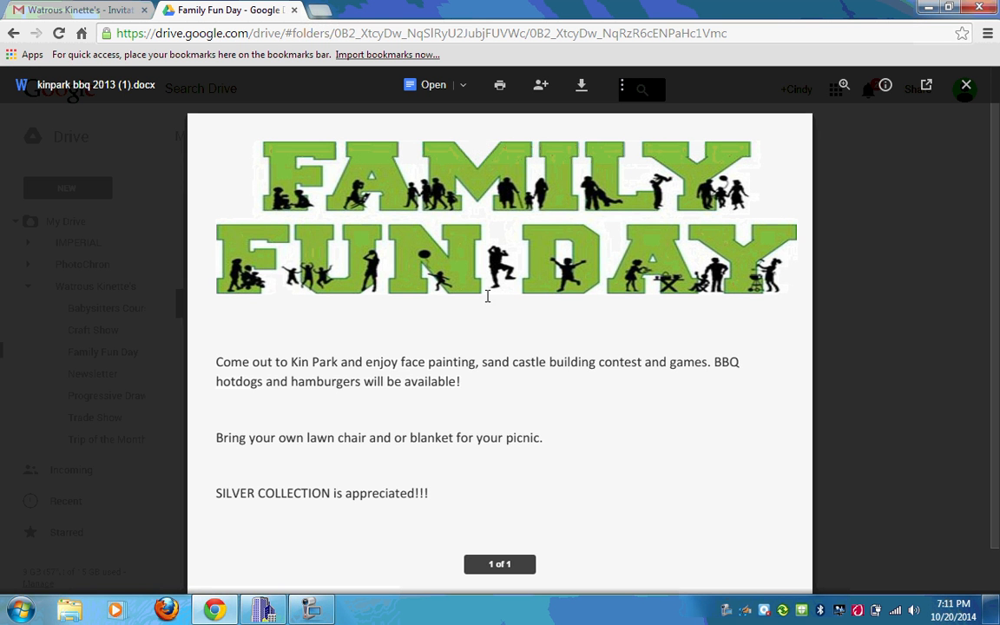
{"action": "left_click", "coordinate": [582, 87]}
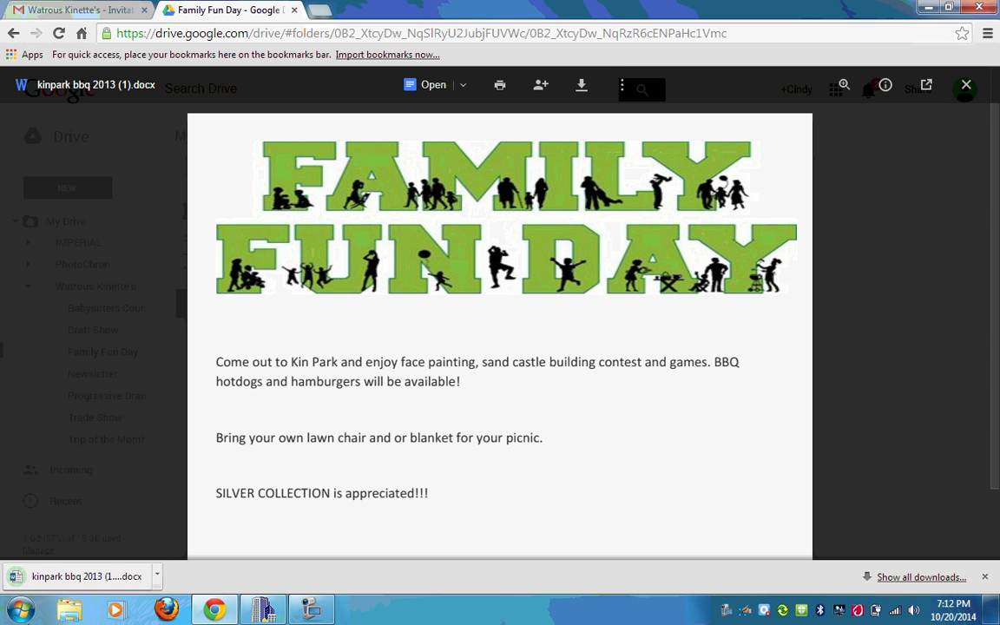
{"action": "left_click", "coordinate": [58, 582]}
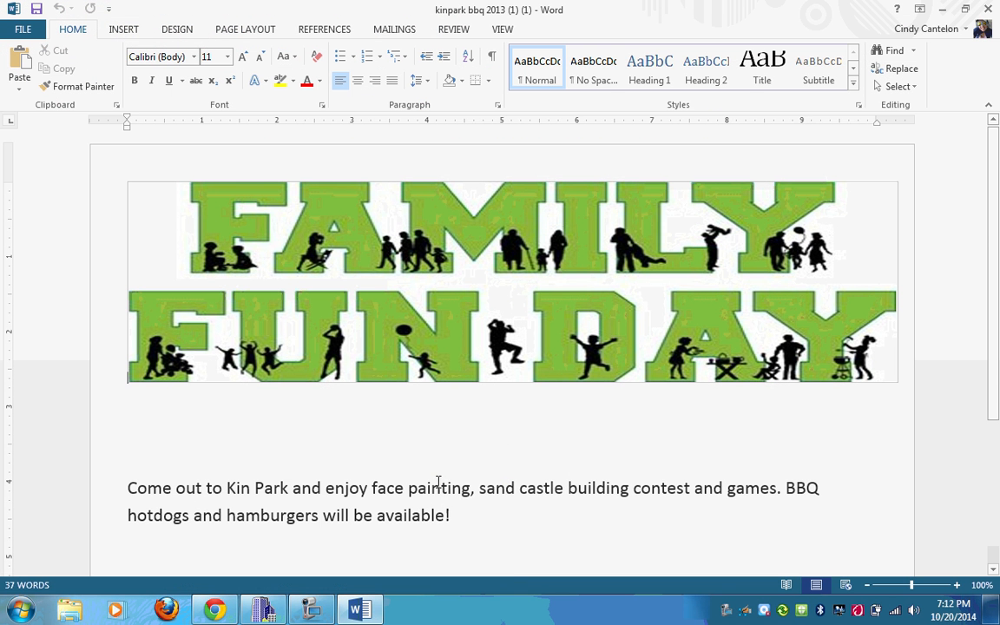
Insert the test text "askdfkjhfjaslfjkfsd" inside the word "painting", save the downloaded document and close Word
{"action": "left_click", "coordinate": [440, 488]}
{"action": "type", "text": "askdfkjhfjaslfjkfsd"}
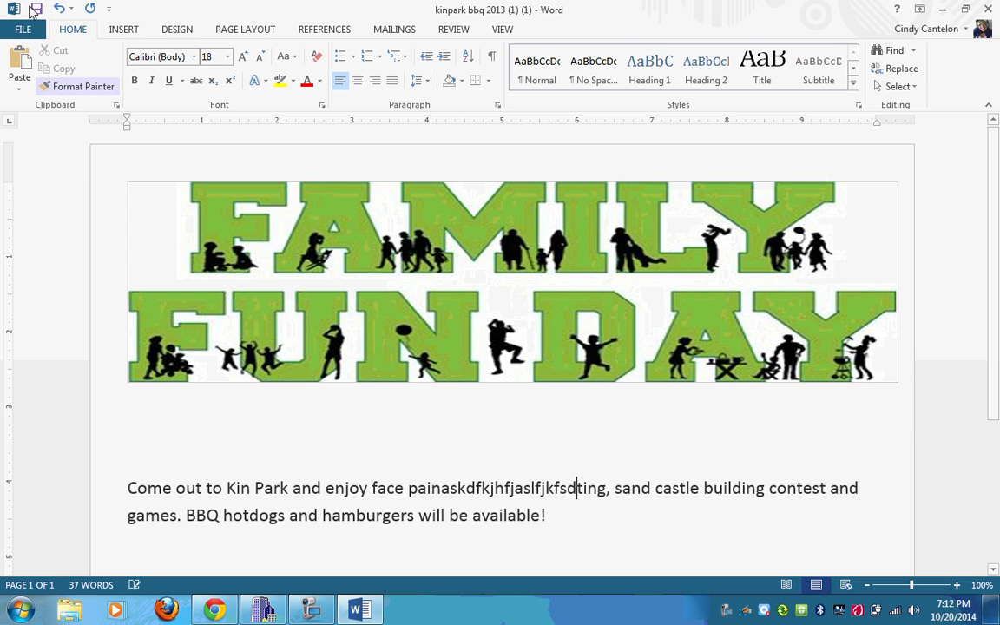
{"action": "left_click", "coordinate": [22, 30]}
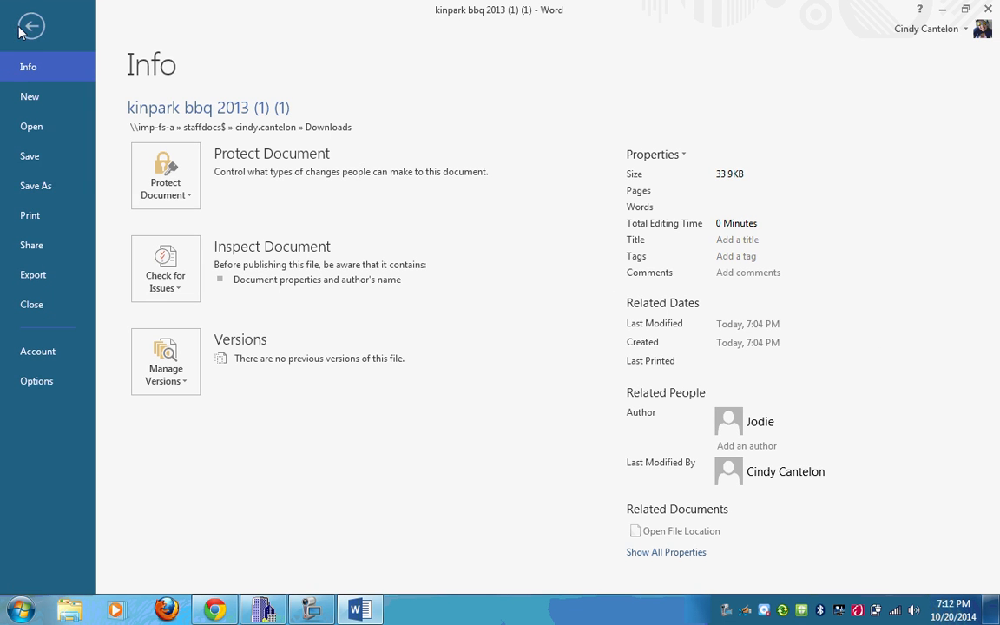
{"action": "left_click", "coordinate": [40, 161]}
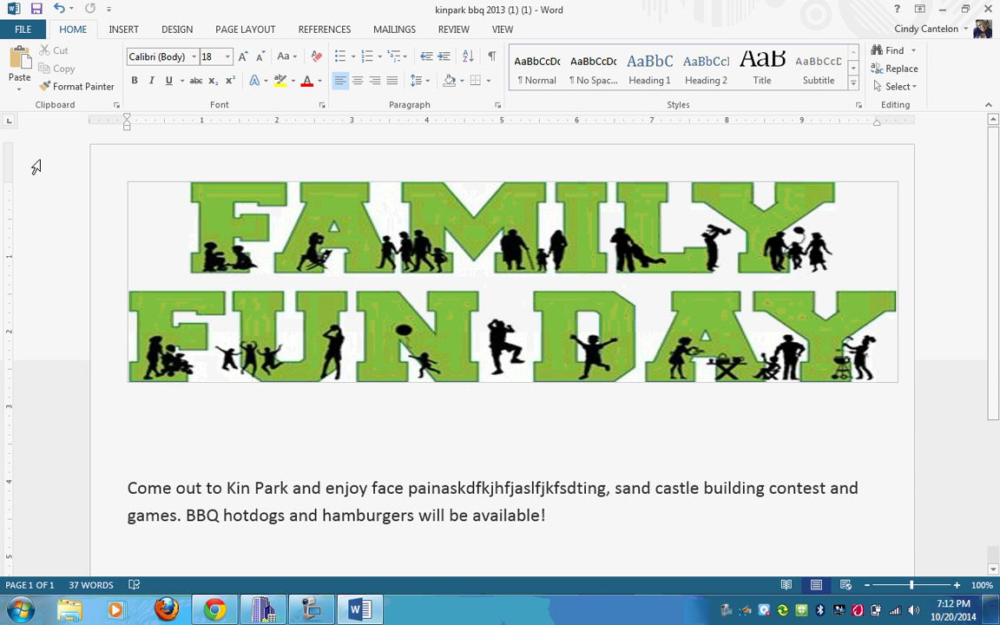
{"action": "left_click", "coordinate": [988, 10]}
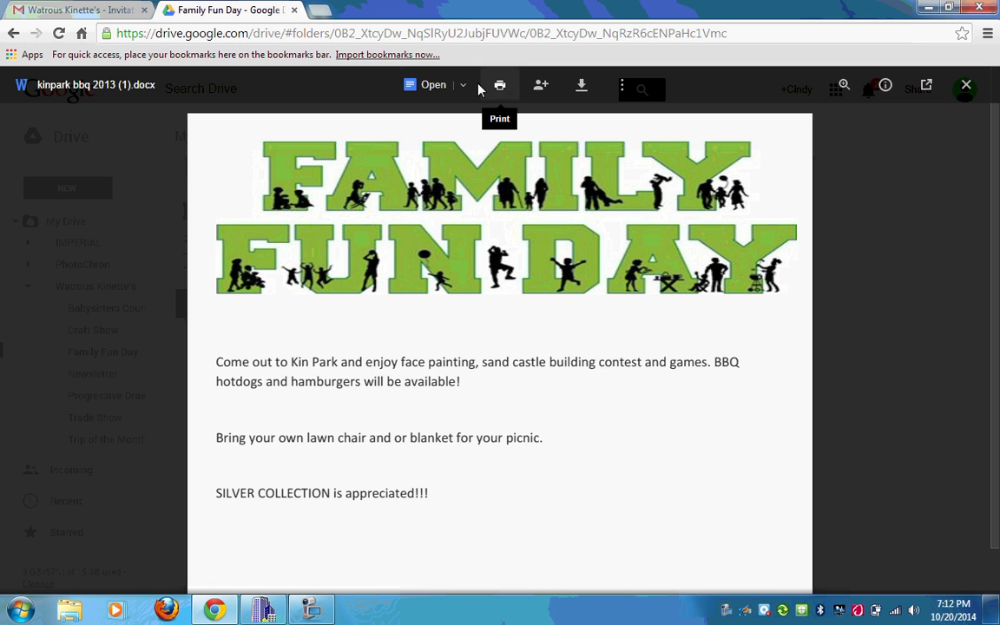
Open kinpark bbq 2013 (1).docx from its Drive preview in Google Docs, select the banner image and reload the page
{"action": "left_click", "coordinate": [434, 85]}
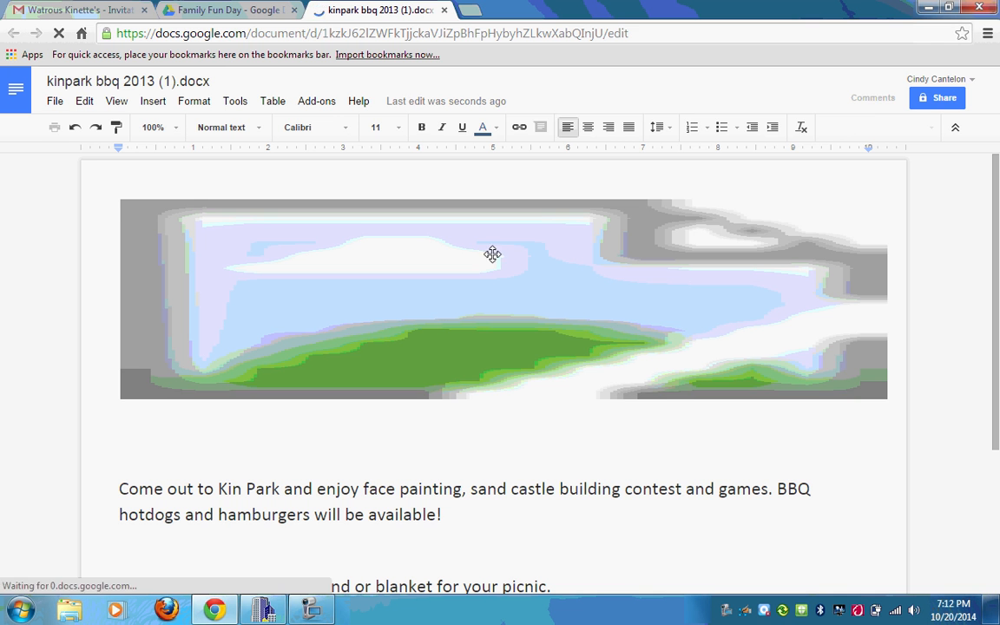
{"action": "left_click", "coordinate": [464, 307]}
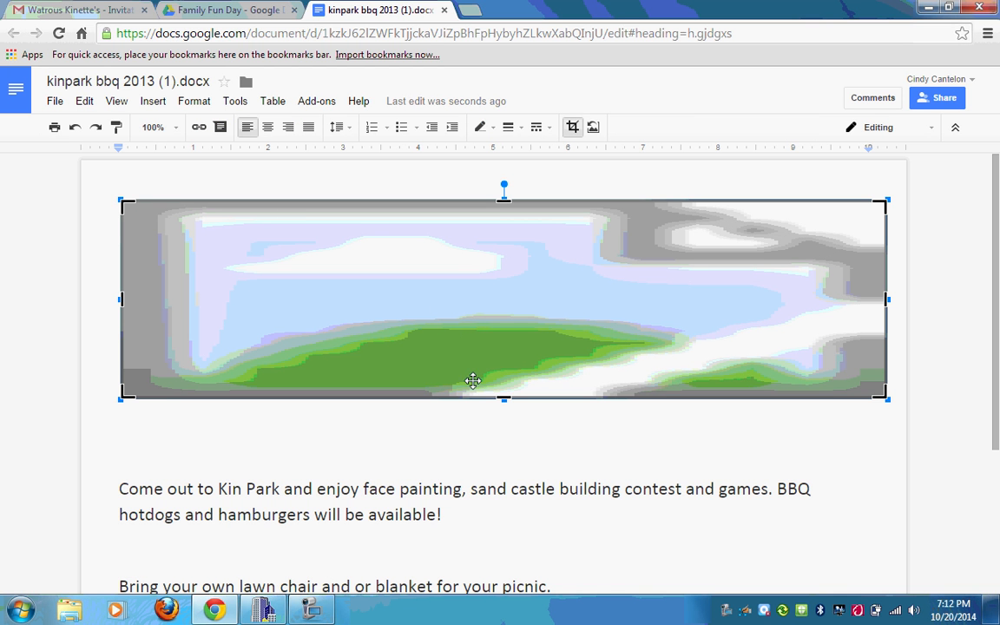
{"action": "left_click", "coordinate": [13, 59]}
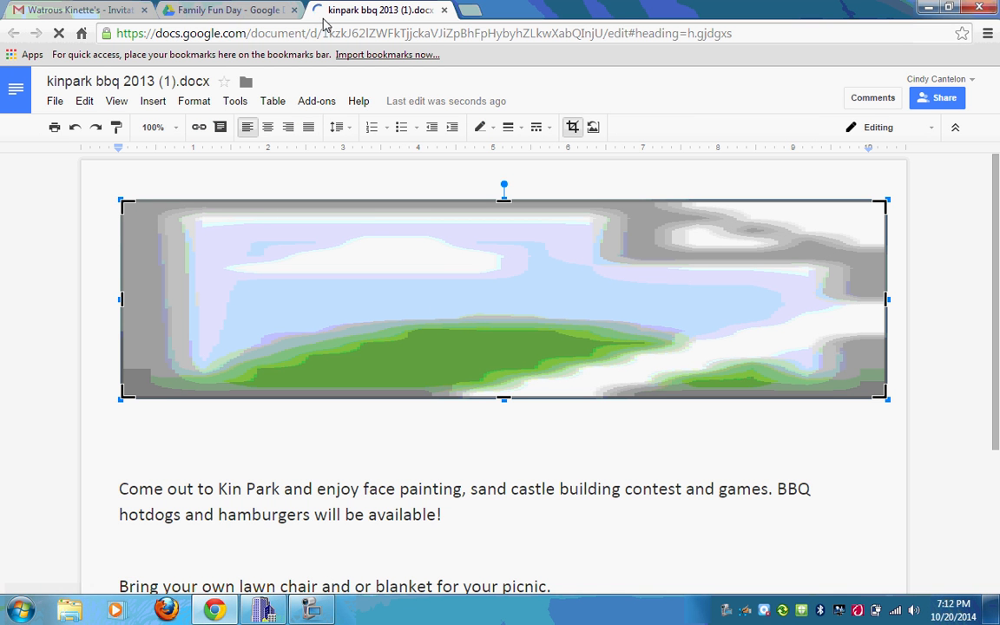
Look over the document in Google Docs, close it and close its Drive preview
{"action": "scroll", "coordinate": [428, 464], "scroll_direction": "down", "scroll_amount": 3}
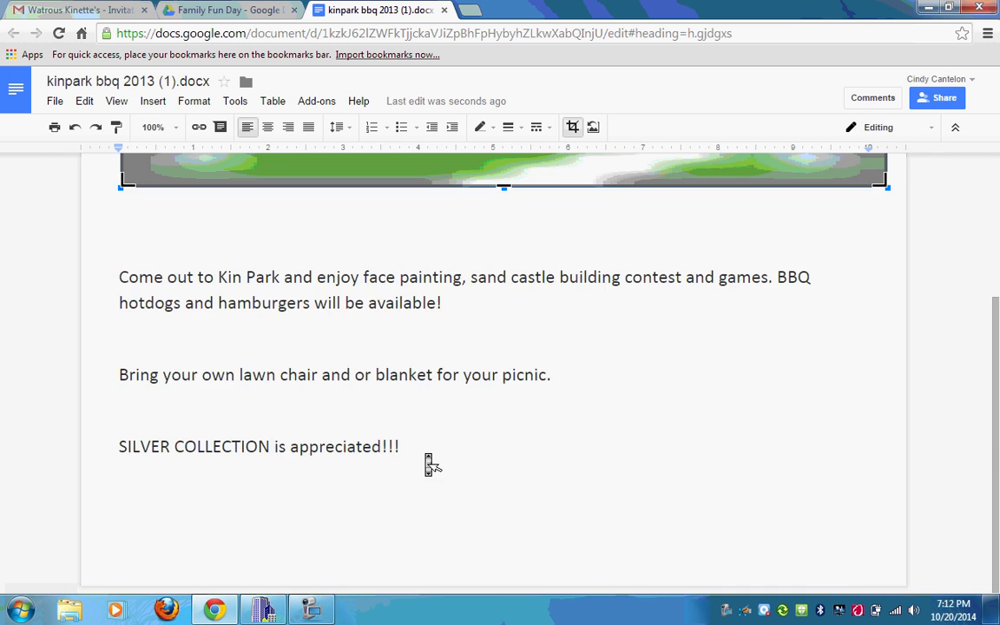
{"action": "scroll", "coordinate": [429, 460], "scroll_direction": "up", "scroll_amount": 3}
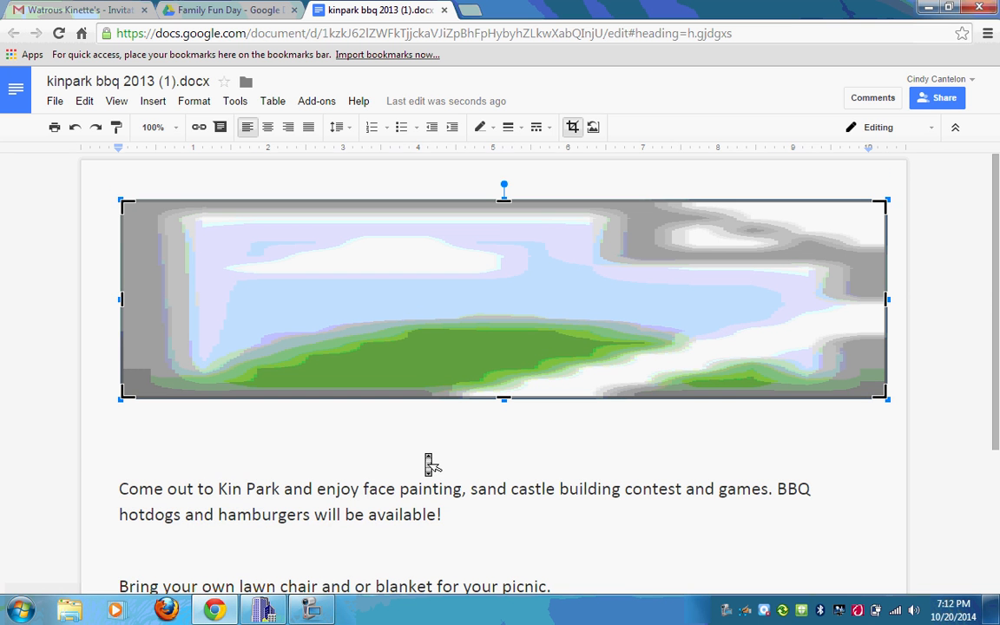
{"action": "left_click", "coordinate": [445, 10]}
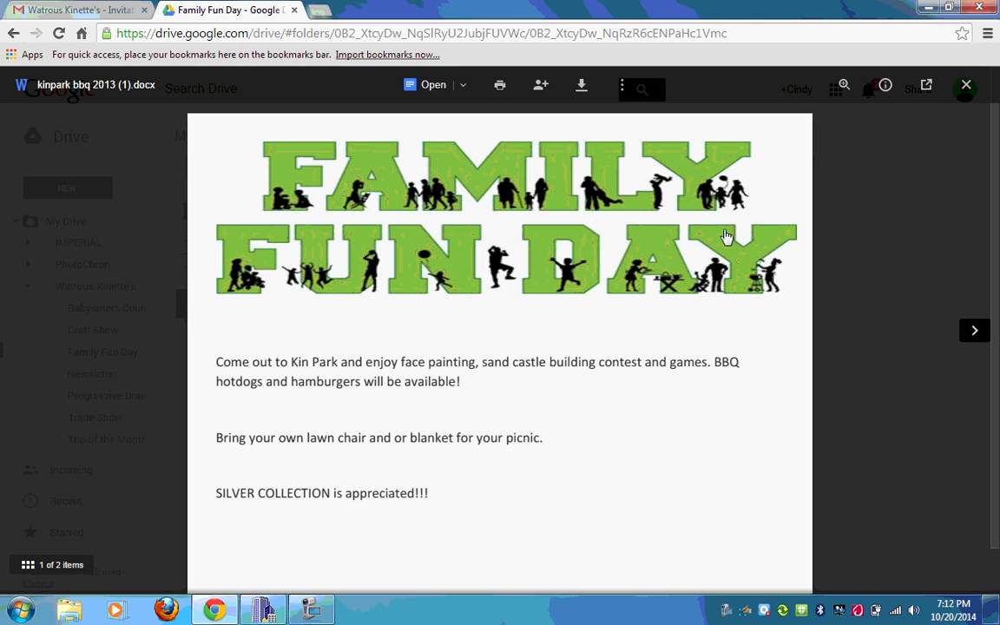
{"action": "left_click", "coordinate": [966, 87]}
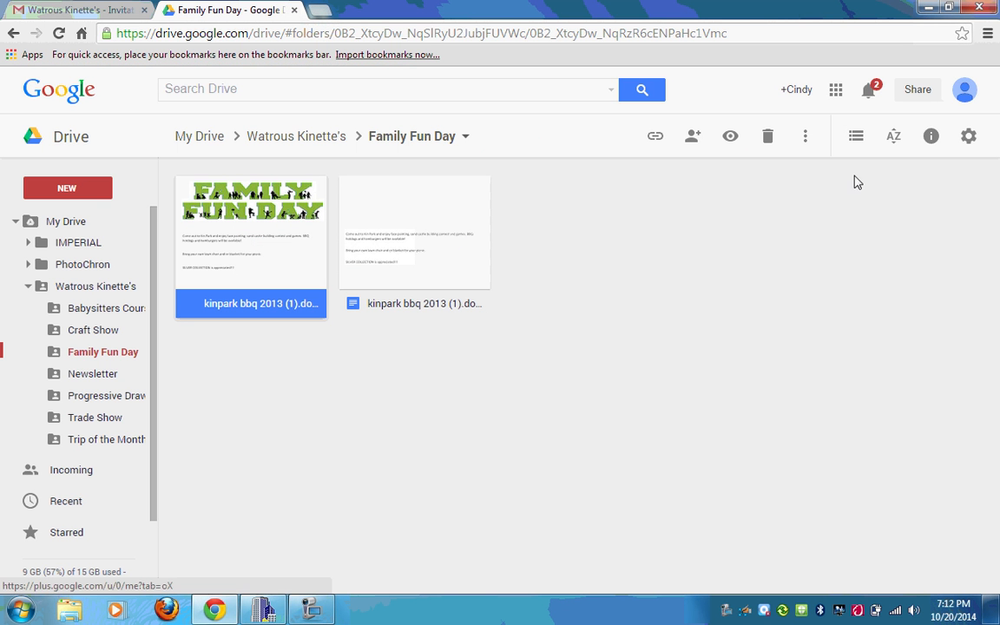
Select the Google Docs copy of kinpark bbq 2013 (1).docx in Family Fun Day and return to the Watrous Kinette's folder
{"action": "left_click", "coordinate": [352, 280]}
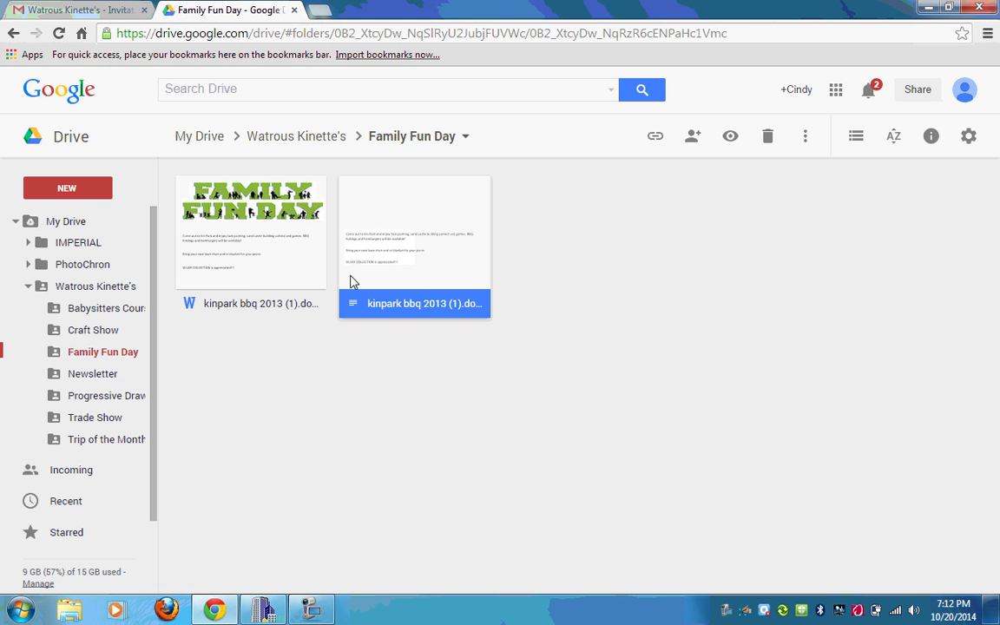
{"action": "left_click", "coordinate": [126, 290]}
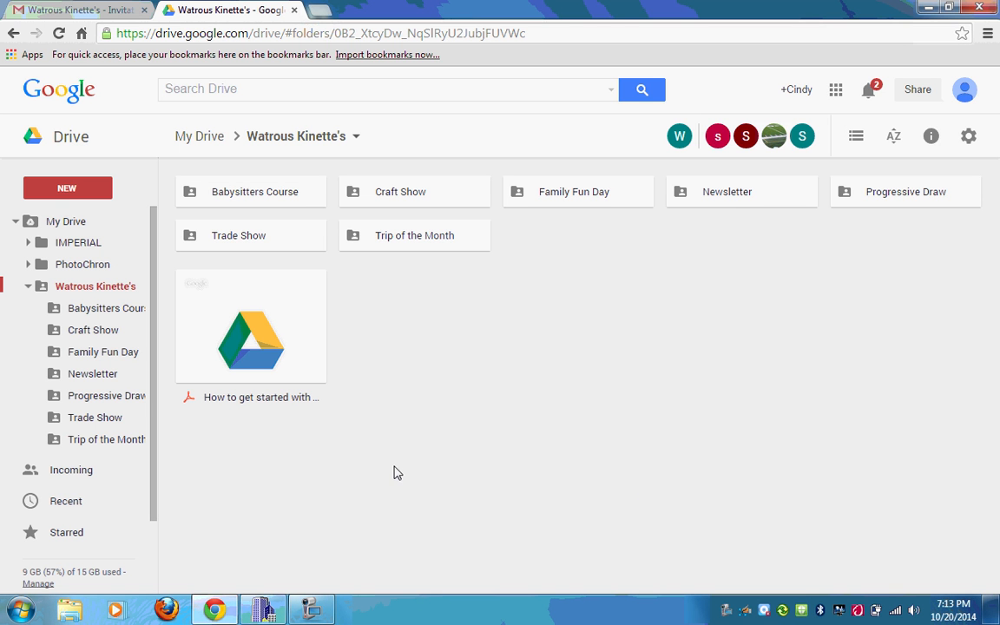
{"action": "left_click", "coordinate": [318, 611]}
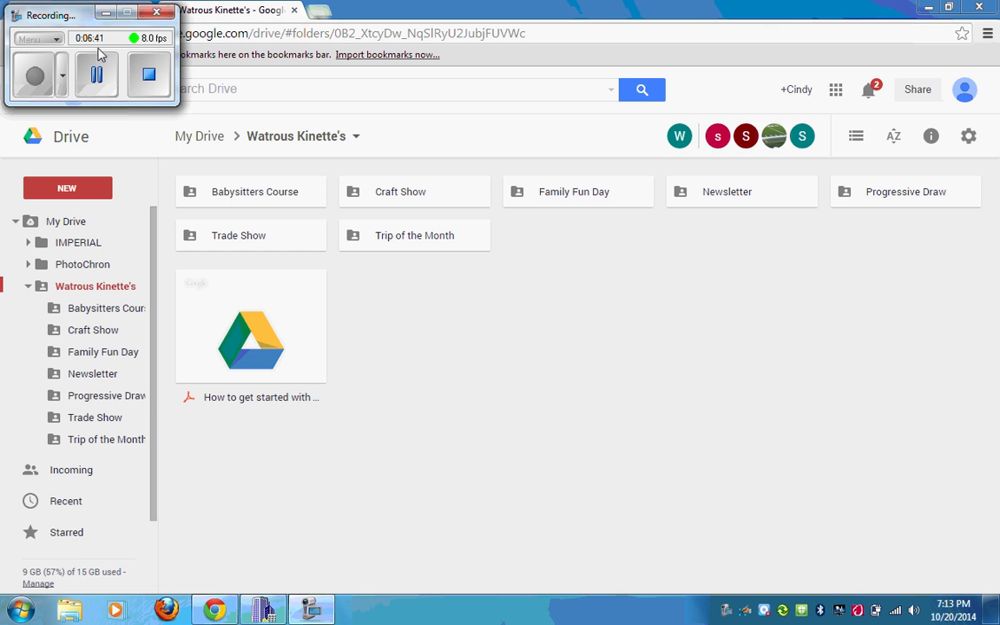